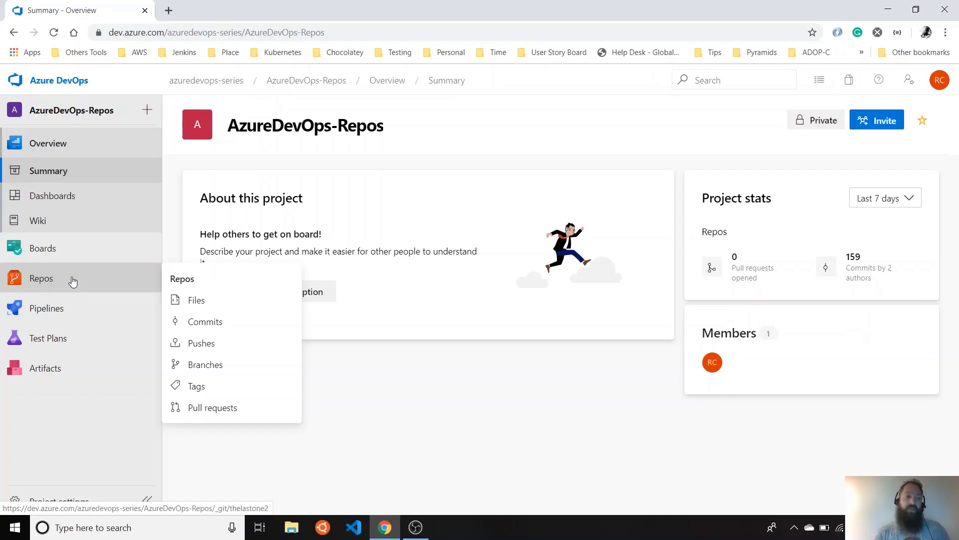
Open the repository management settings from the repository selector of the AzureDevOps-Repos project's Repos area
left_click(72, 280)
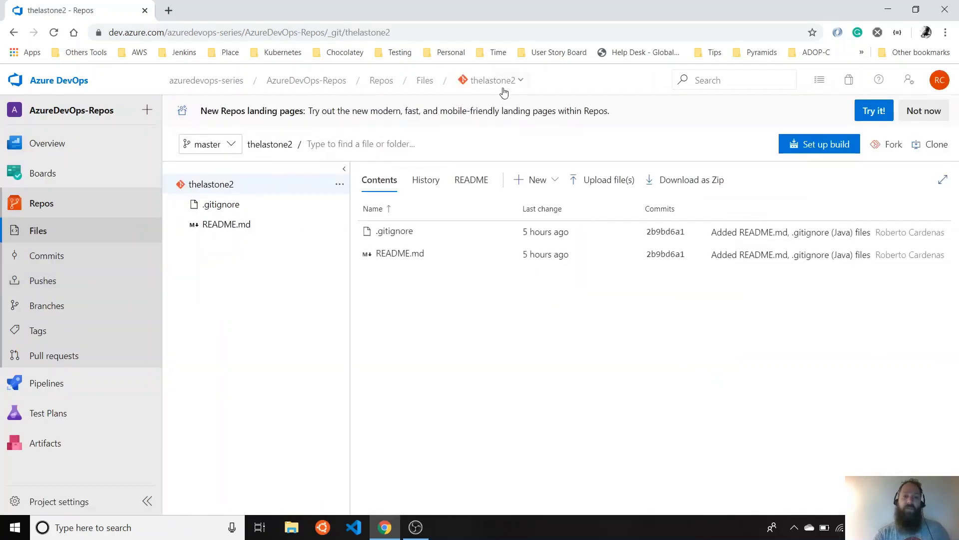
left_click(523, 81)
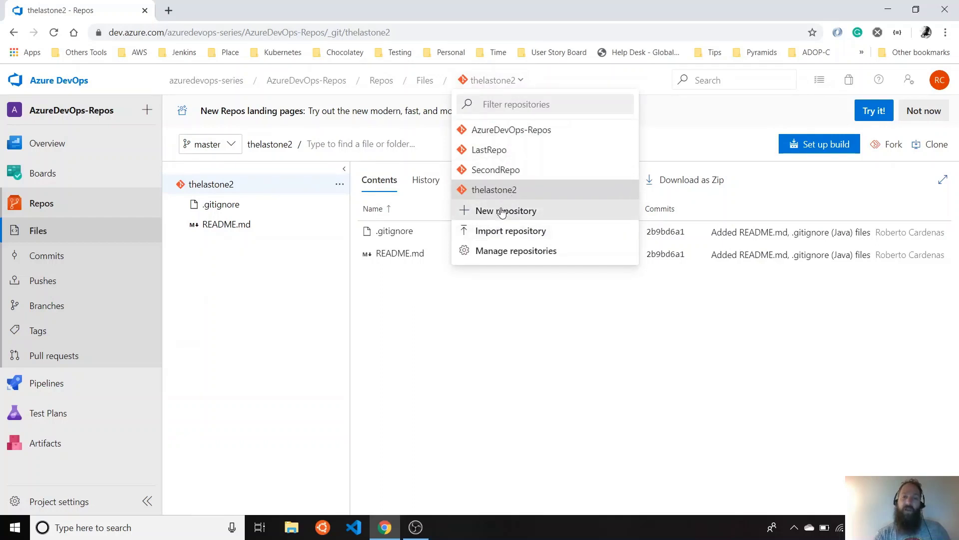
left_click(506, 255)
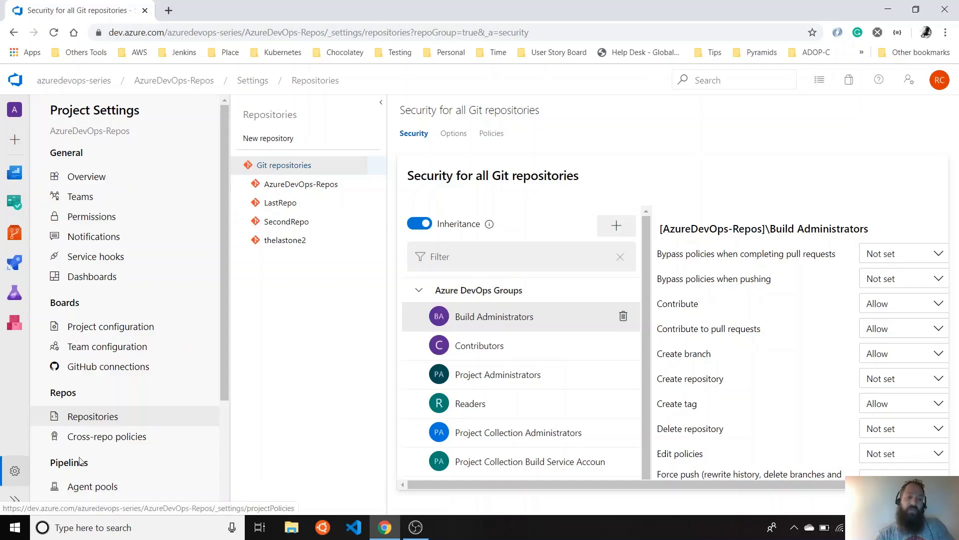
Return to the AzureDevOps-Repos project summary and open the Repositories page through the project settings
left_click(164, 86)
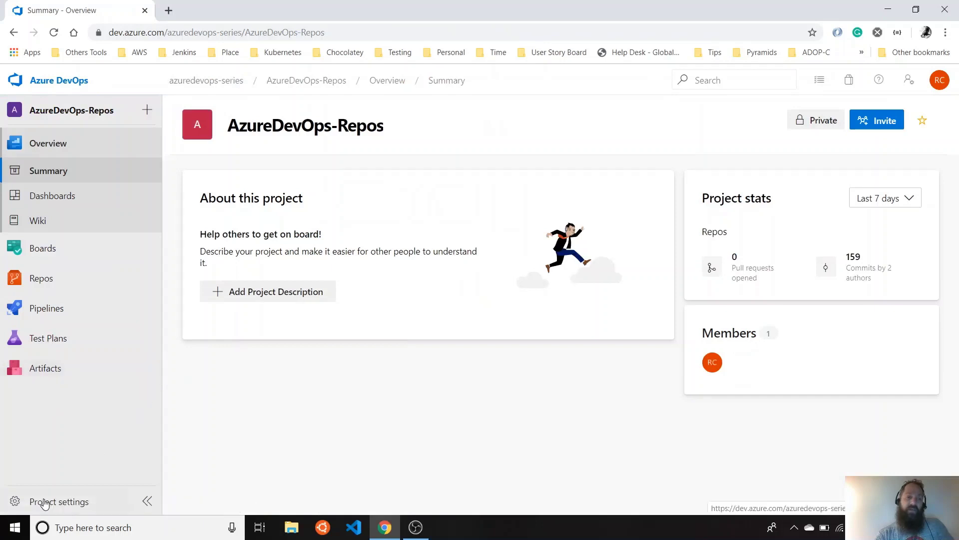
left_click(44, 502)
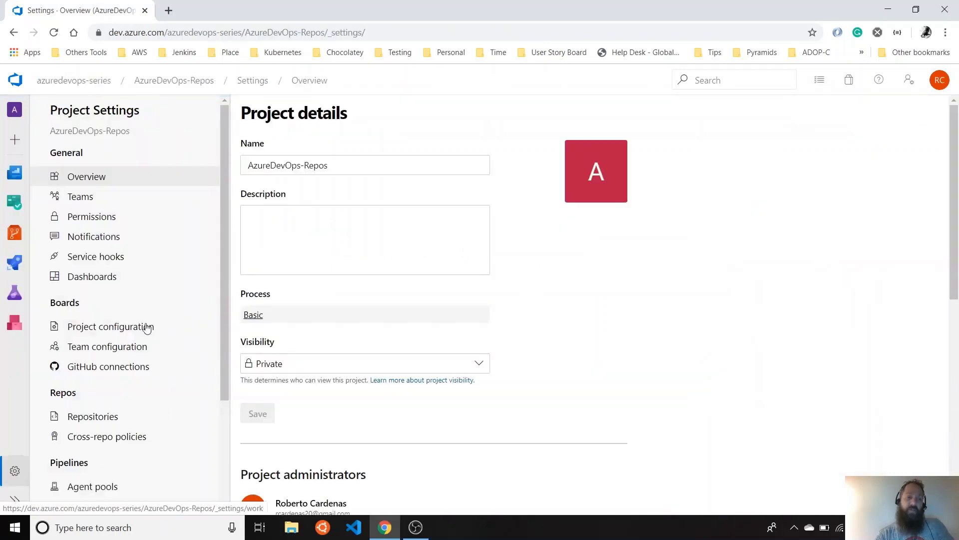
scroll(111, 415, "down", 2)
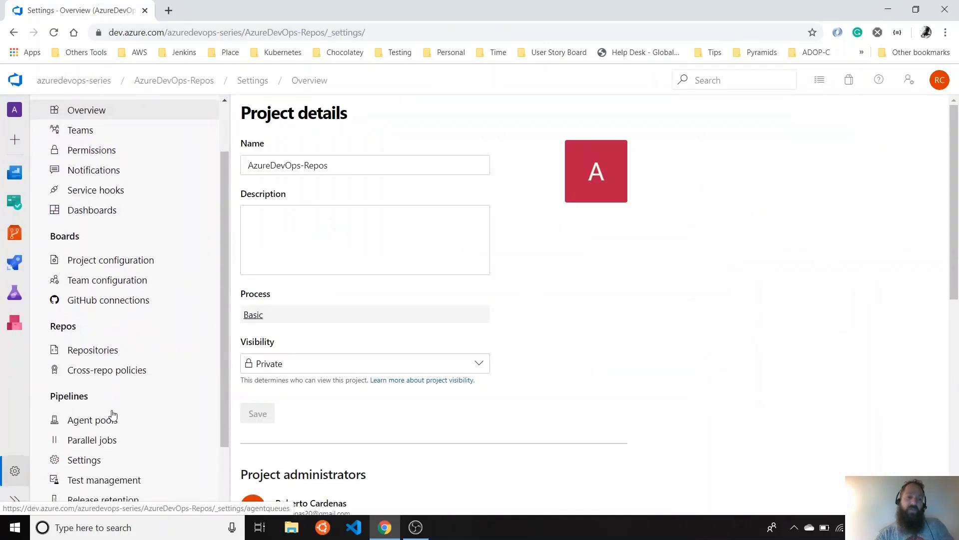
left_click(95, 367)
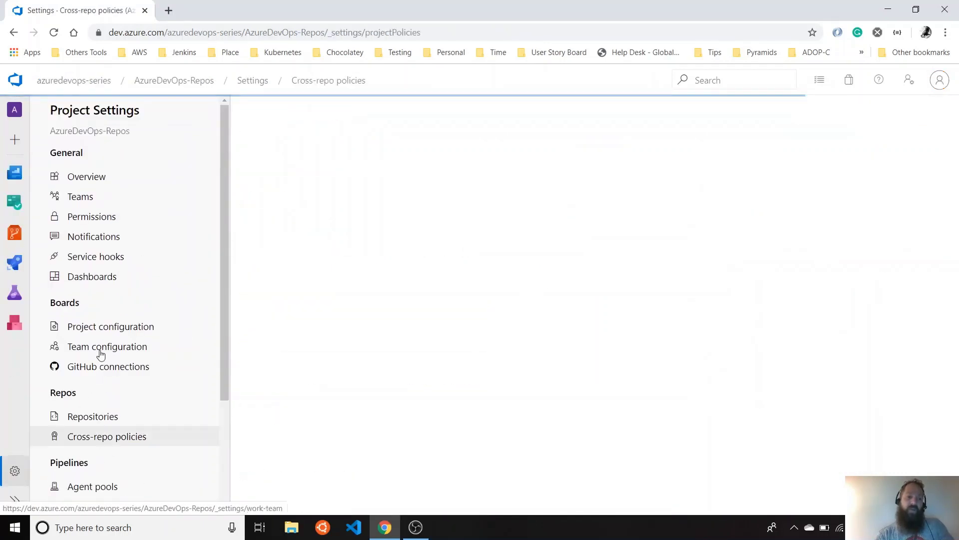
left_click(96, 420)
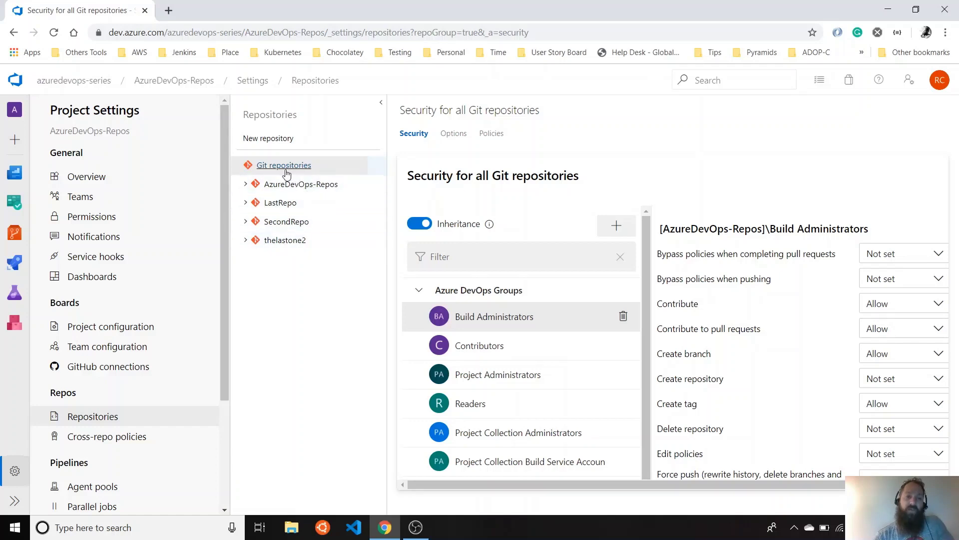
View the security settings of AzureDevOps-Repos, LastRepo and SecondRepo, and return to those for all Git repositories
left_click(317, 169)
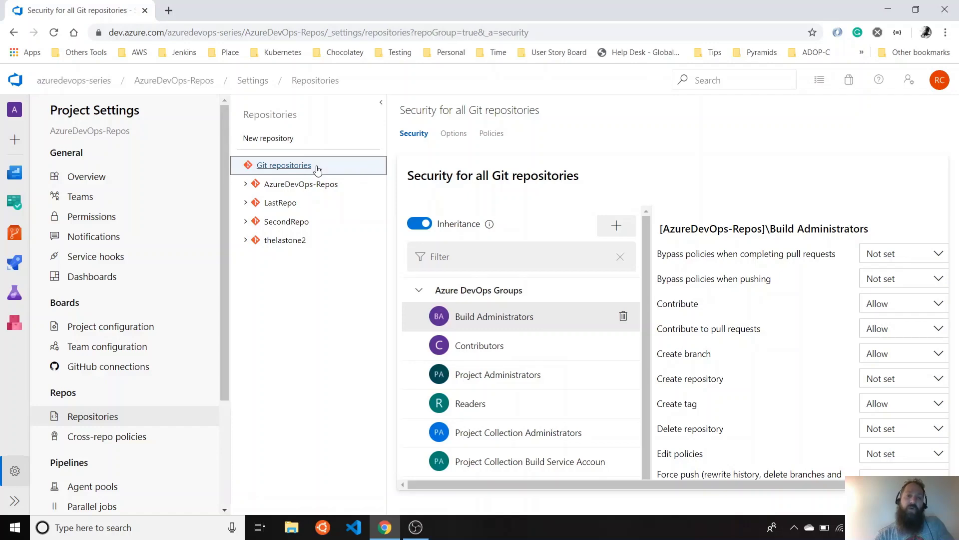
left_click(316, 186)
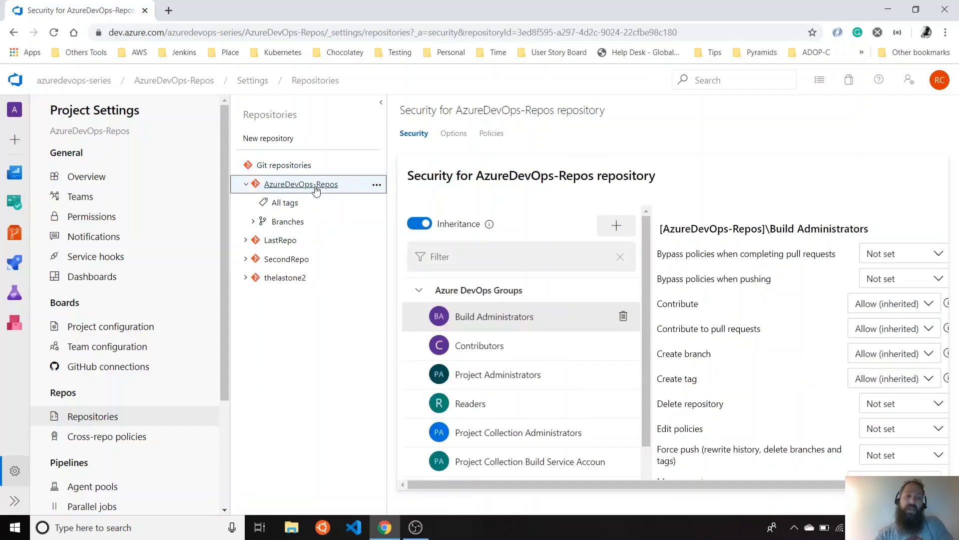
left_click(295, 243)
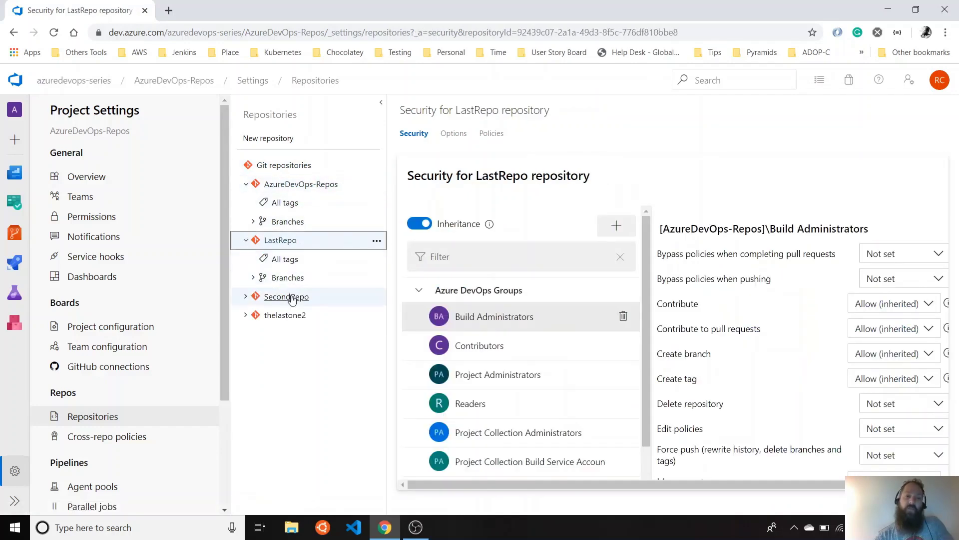
left_click(292, 297)
left_click(298, 169)
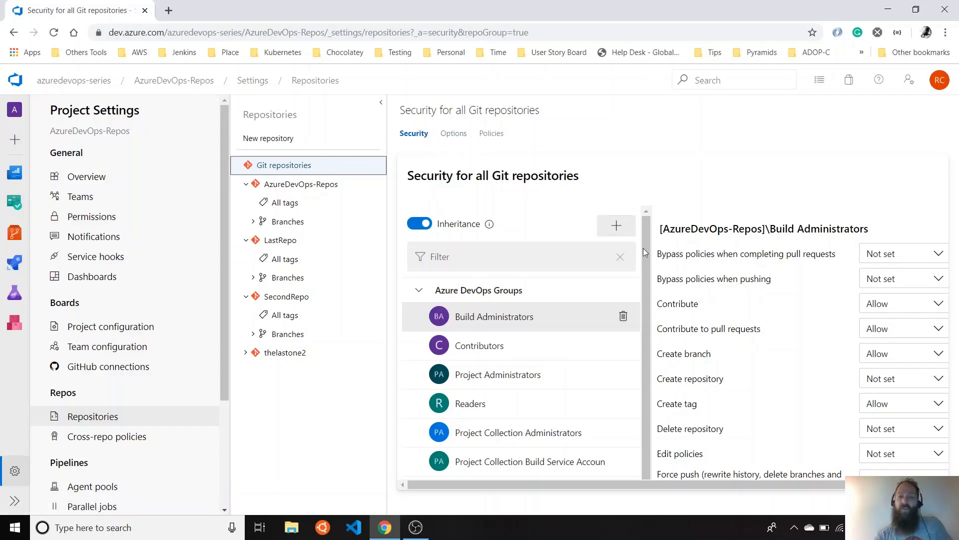
Review the Build Administrators' and Project Administrators' permissions on all Git repositories, including the available choices for Create branch
scroll(706, 324, "down", 2)
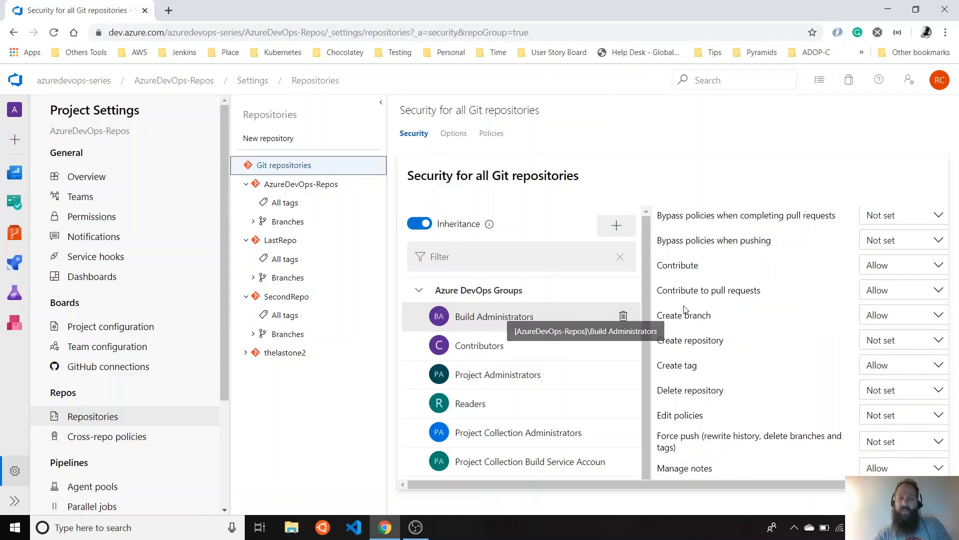
scroll(775, 307, "down", 2)
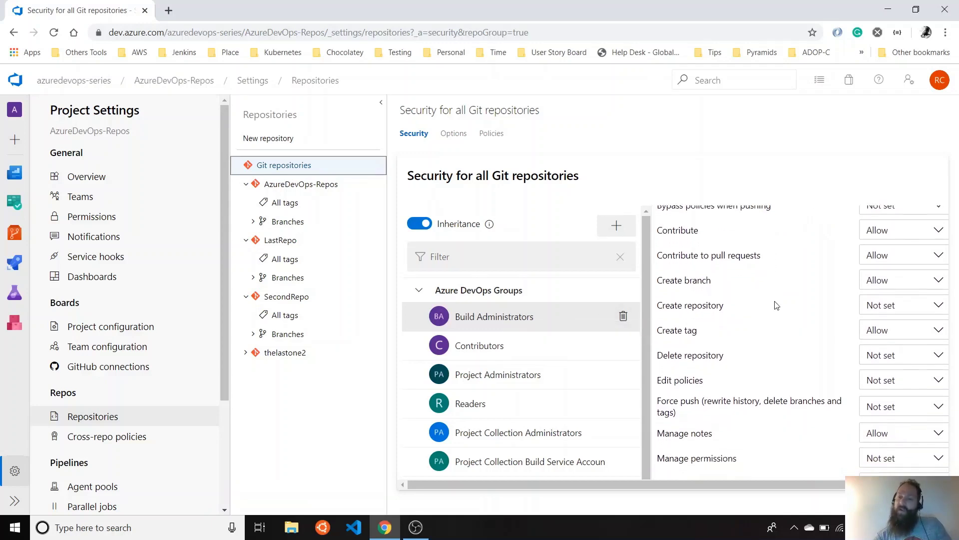
scroll(775, 307, "up", 2)
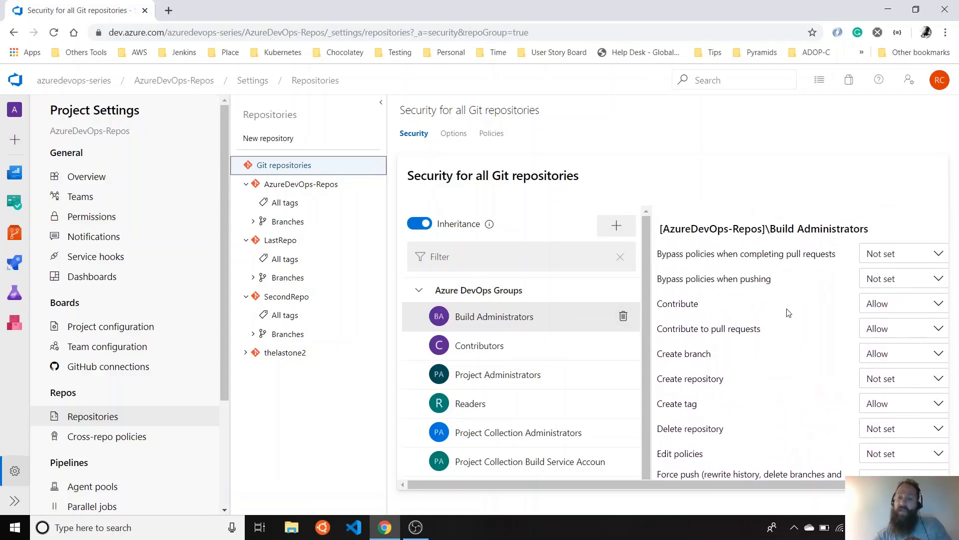
left_click(881, 360)
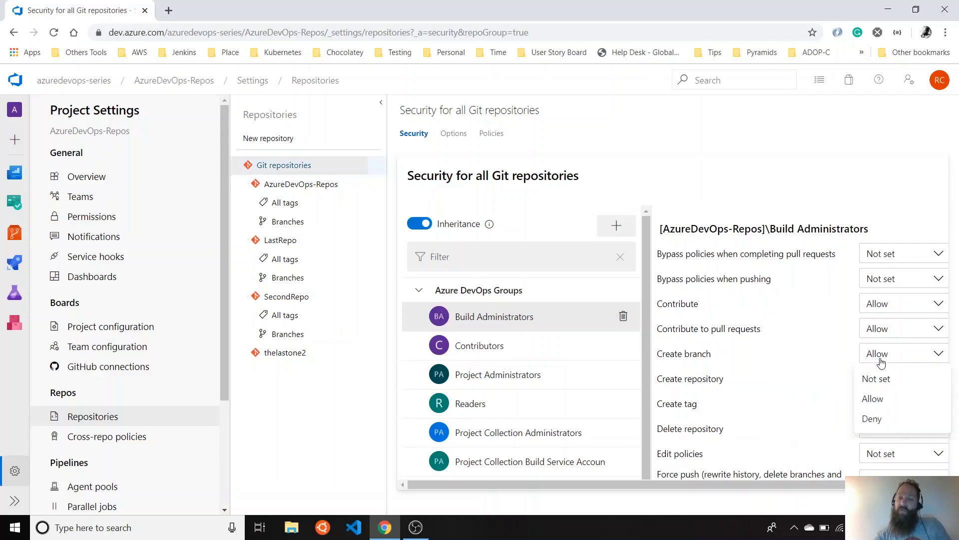
left_click(784, 375)
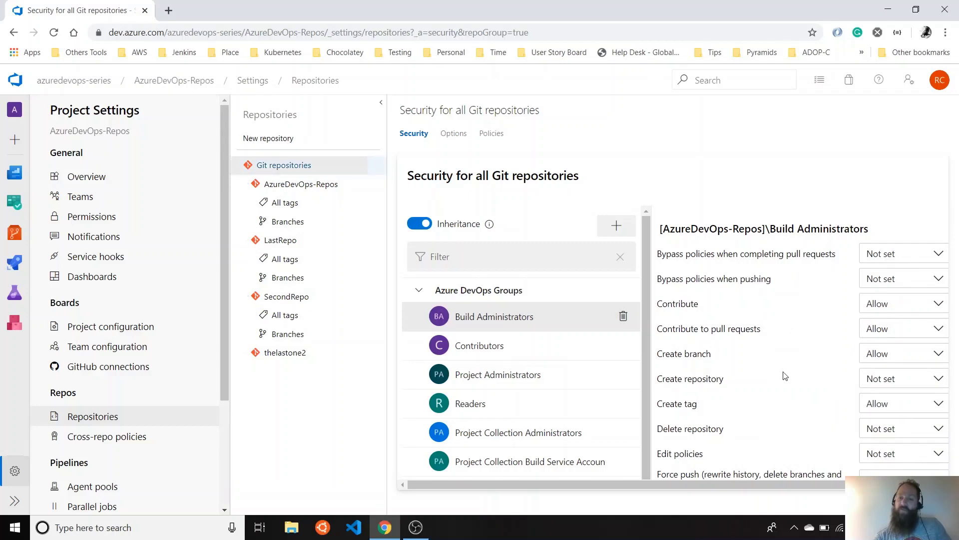
scroll(785, 376, "down", 1)
scroll(785, 376, "down", 1)
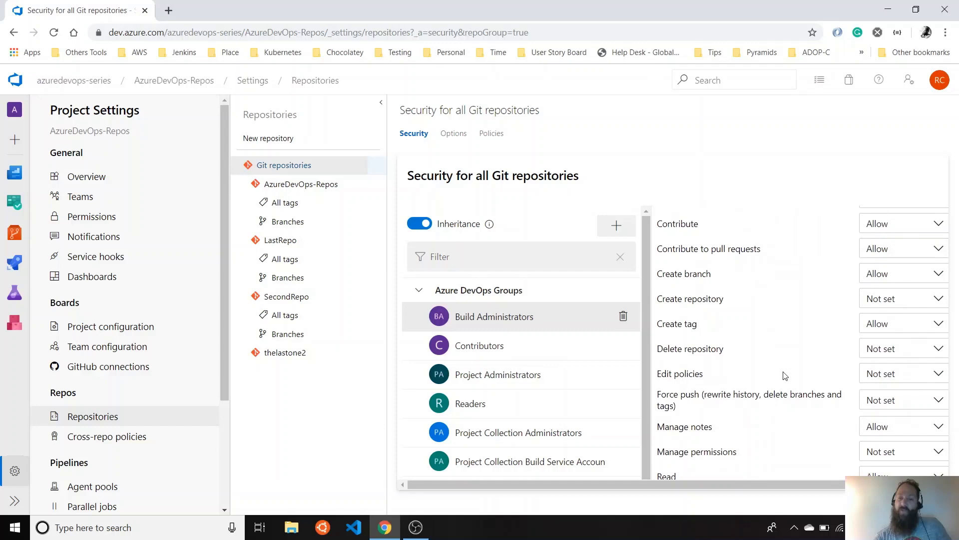
left_click(538, 380)
scroll(737, 354, "down", 2)
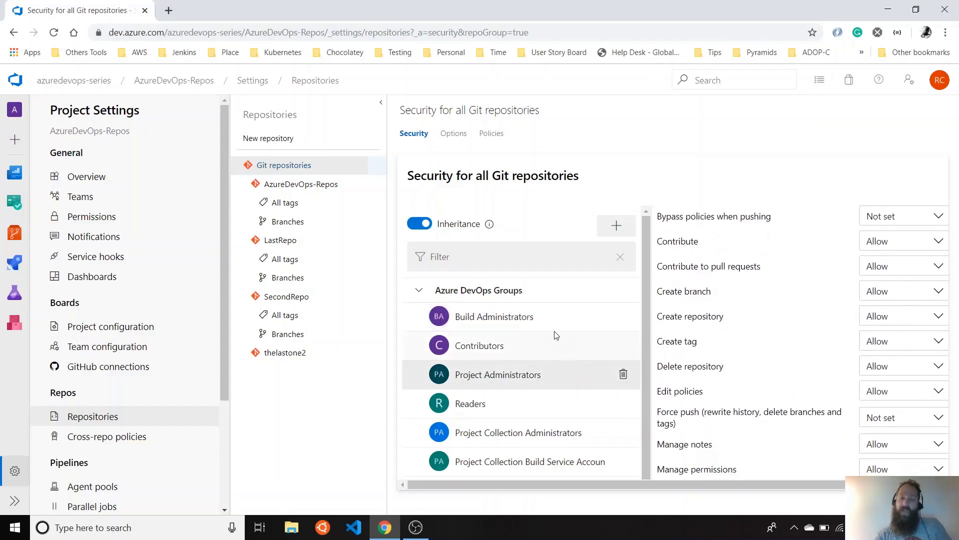
Set the Build Administrators' Create tag permission to Allow for all Git repositories and review the group's other permissions
left_click(533, 315)
scroll(742, 381, "down", 1)
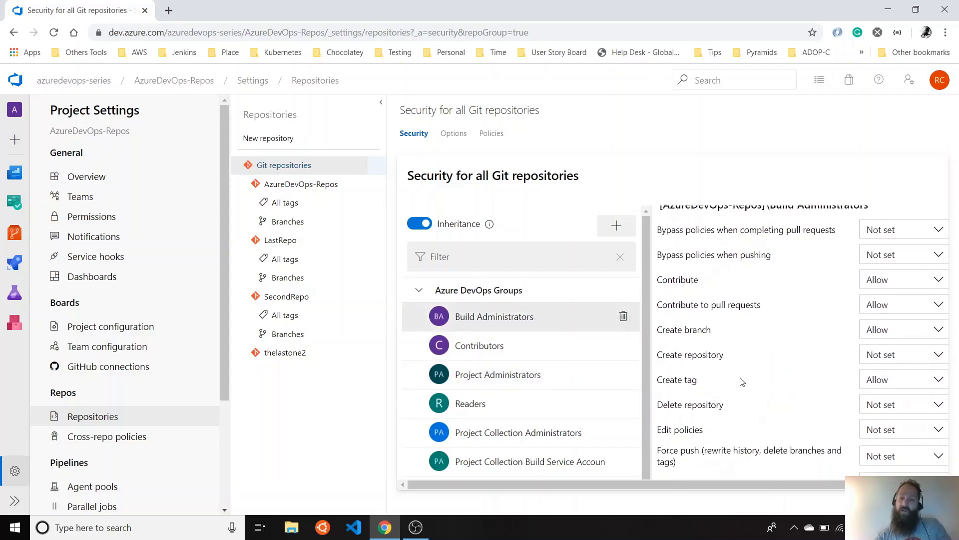
left_click(868, 366)
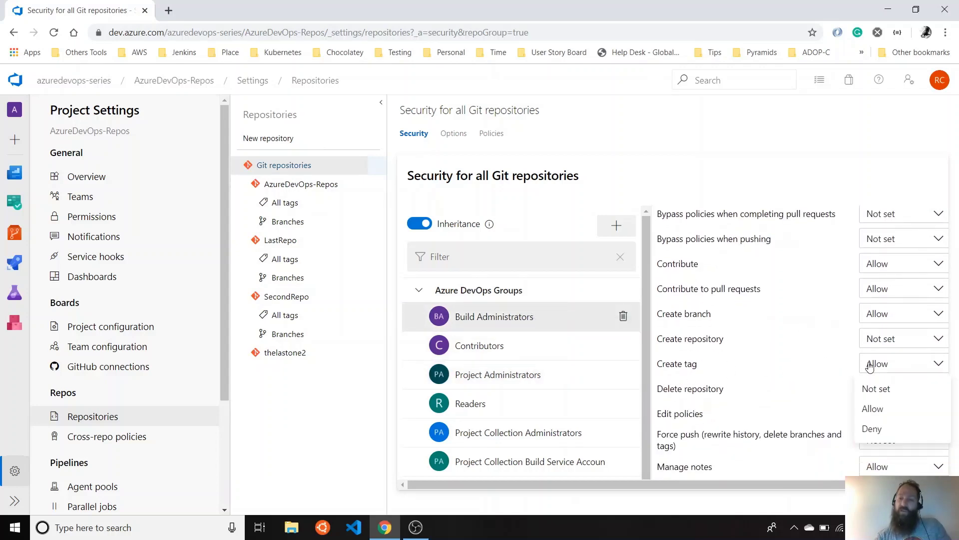
left_click(872, 409)
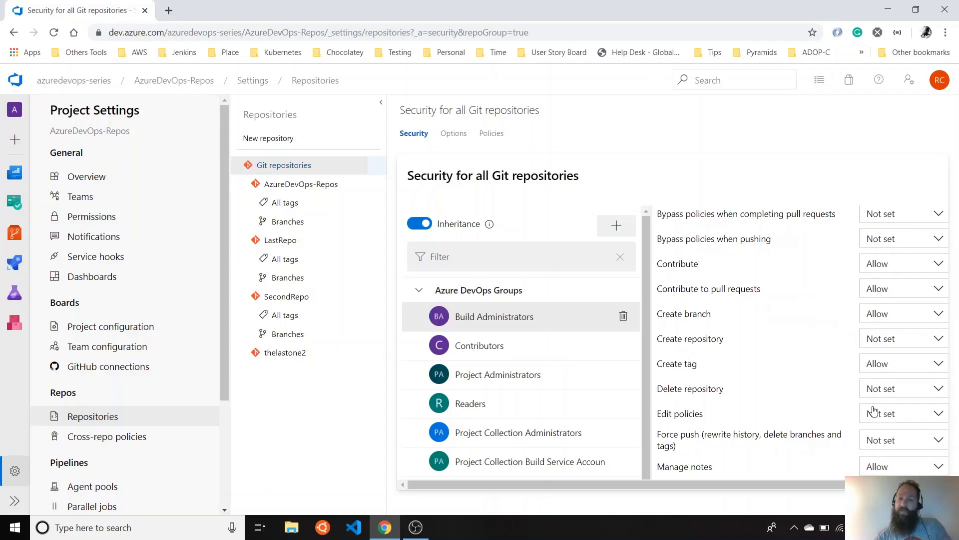
scroll(718, 407, "down", 3)
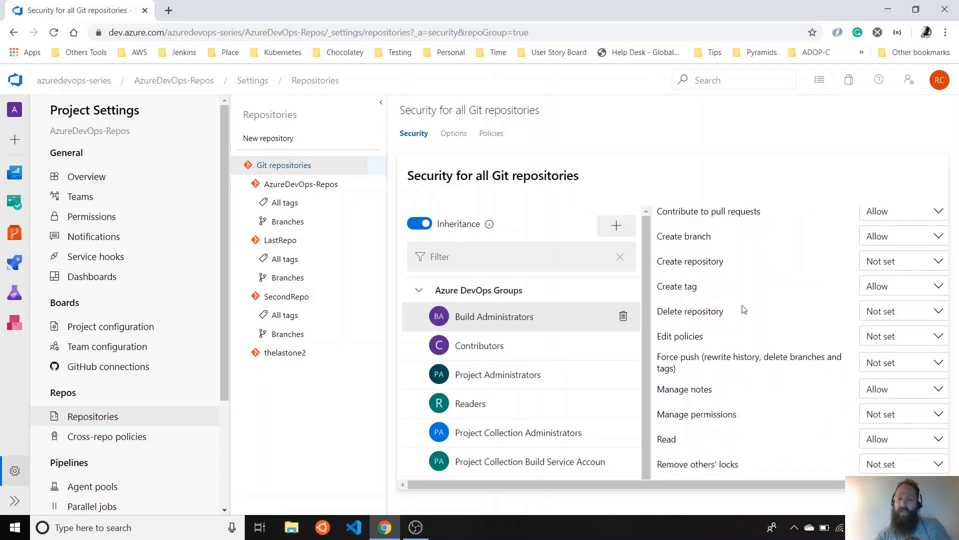
scroll(744, 309, "up", 3)
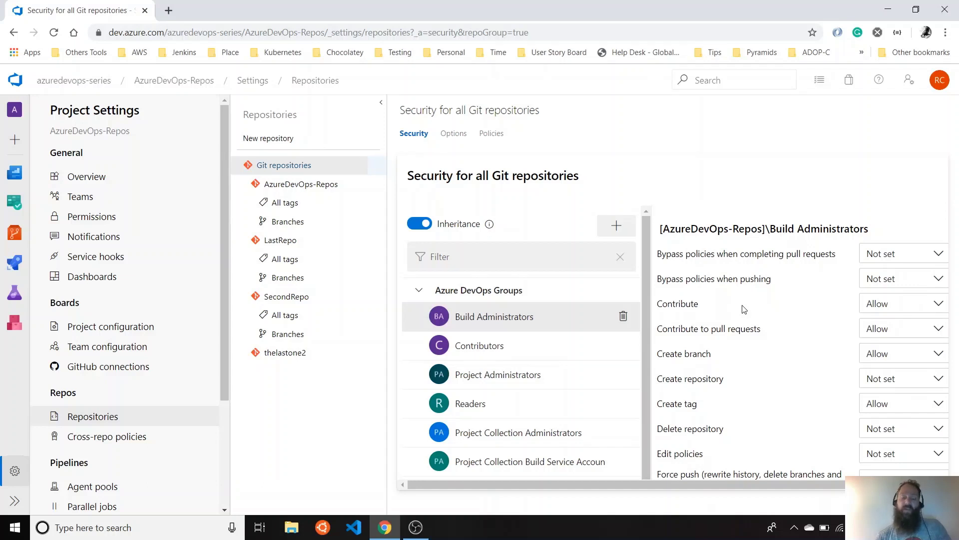
Compare the options for all Git repositories with those of the AzureDevOps-Repos repository
left_click(458, 133)
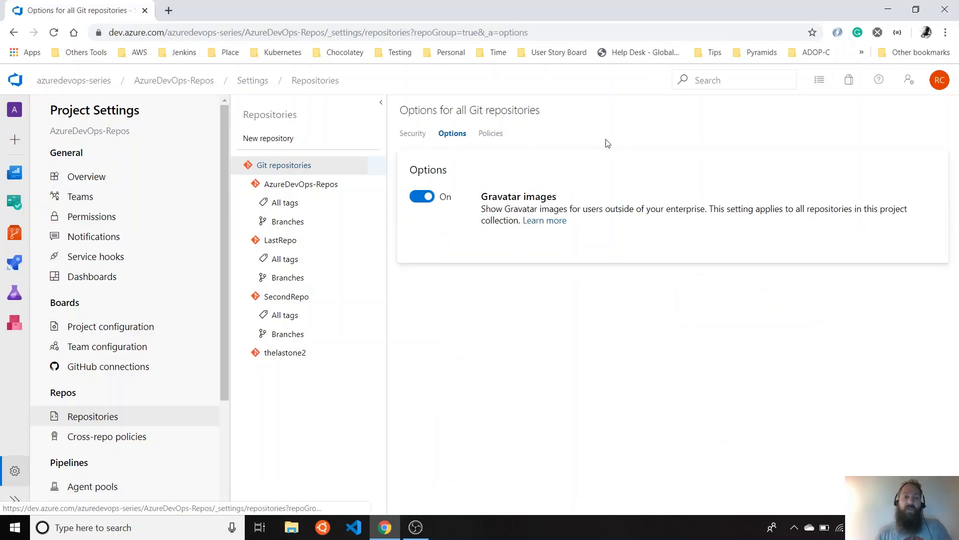
left_click(299, 185)
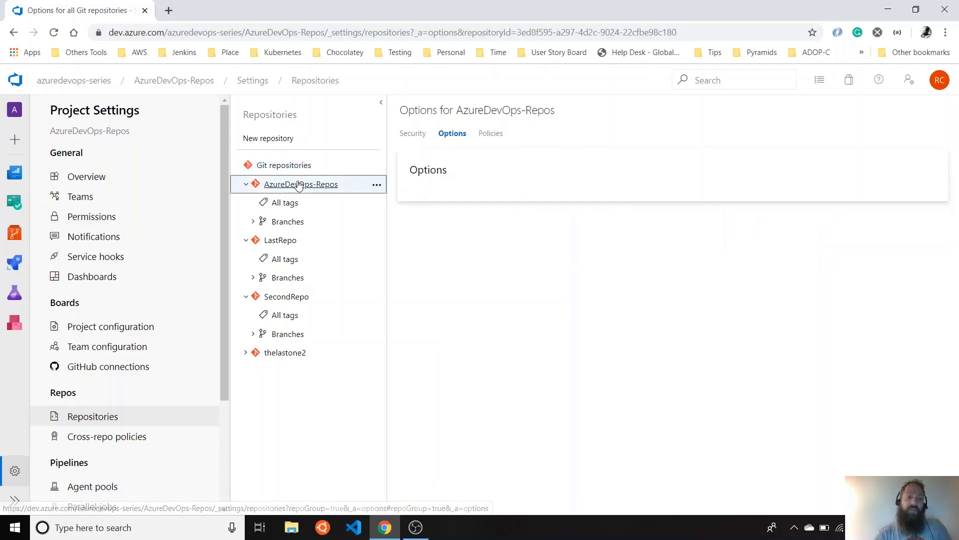
left_click(299, 166)
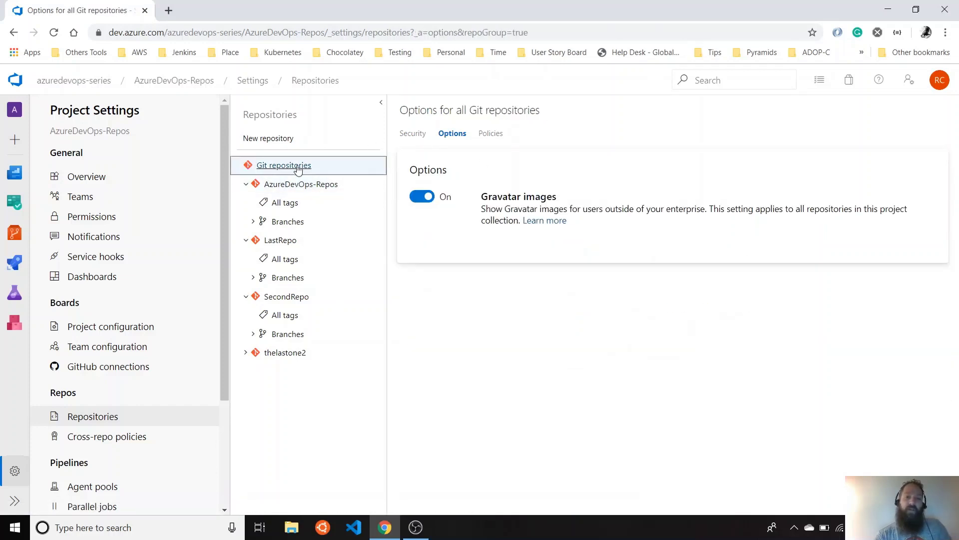
left_click(324, 192)
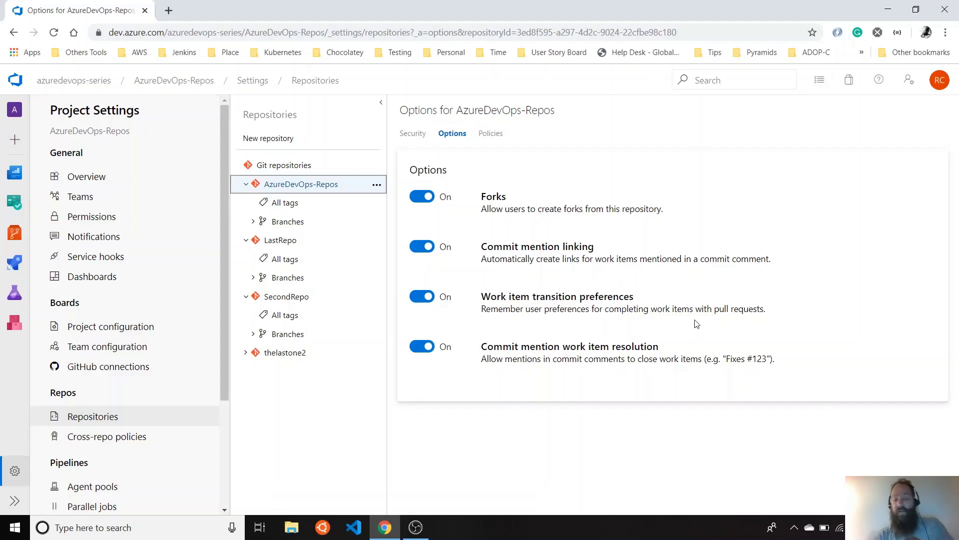
Enable the Maximum path length policy for the AzureDevOps-Repos repository with a limit of 550
left_click(490, 133)
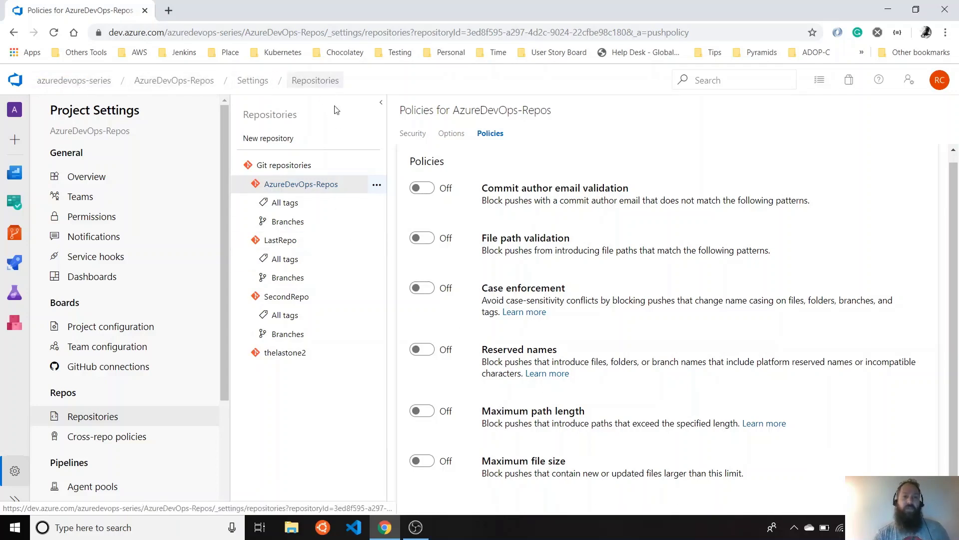
left_click(422, 410)
left_click(513, 452)
double_click(513, 452)
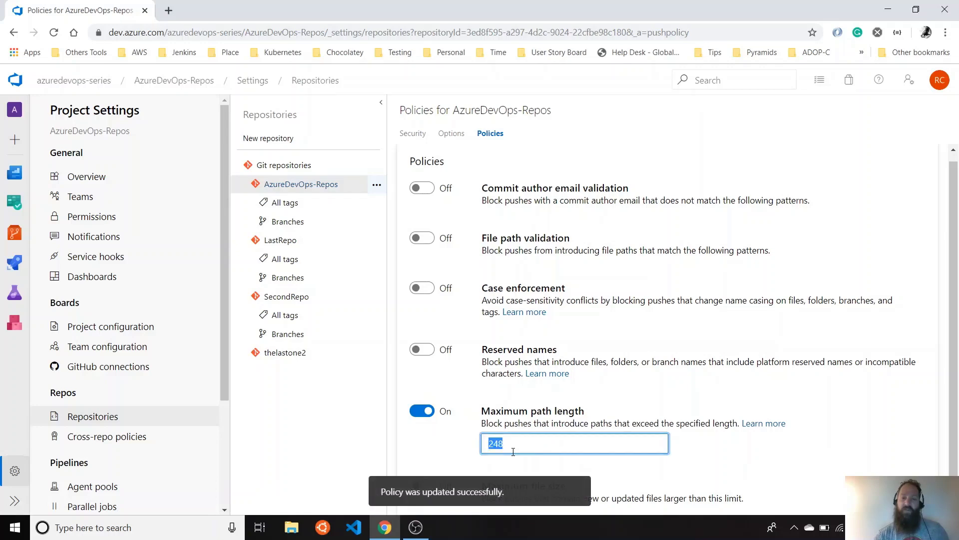
type("55")
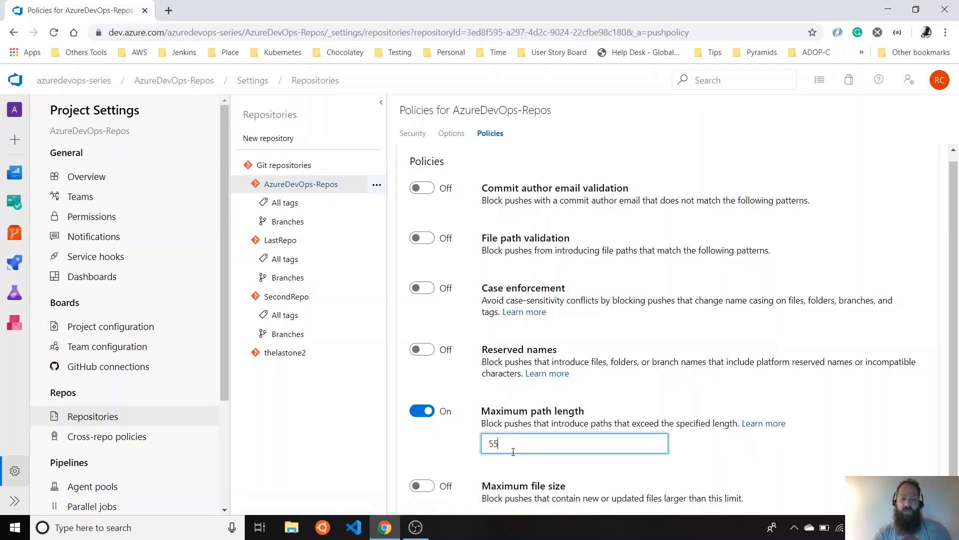
type("0")
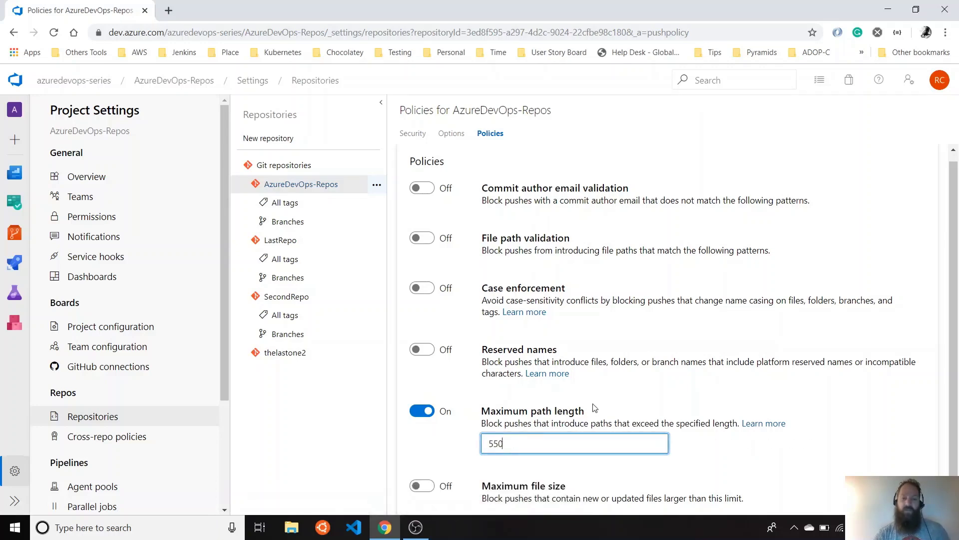
left_click(594, 409)
Set the Maximum path length policy of the AzureDevOps-Repos repository to 248
double_click(518, 451)
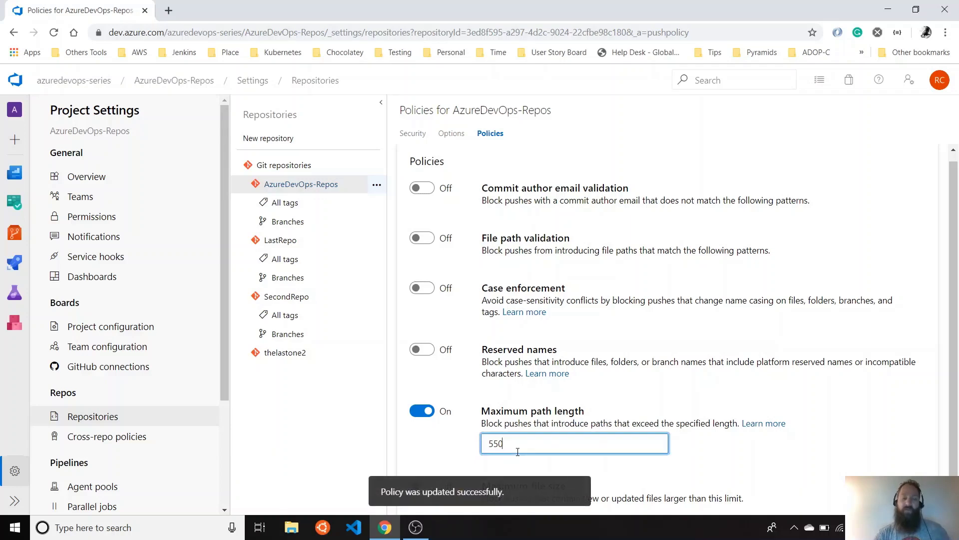
type("248")
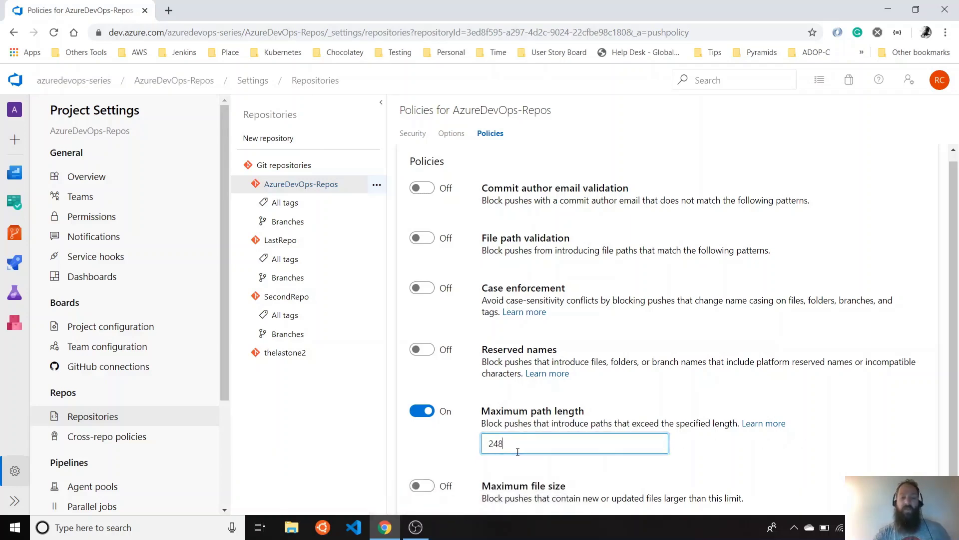
left_click(622, 407)
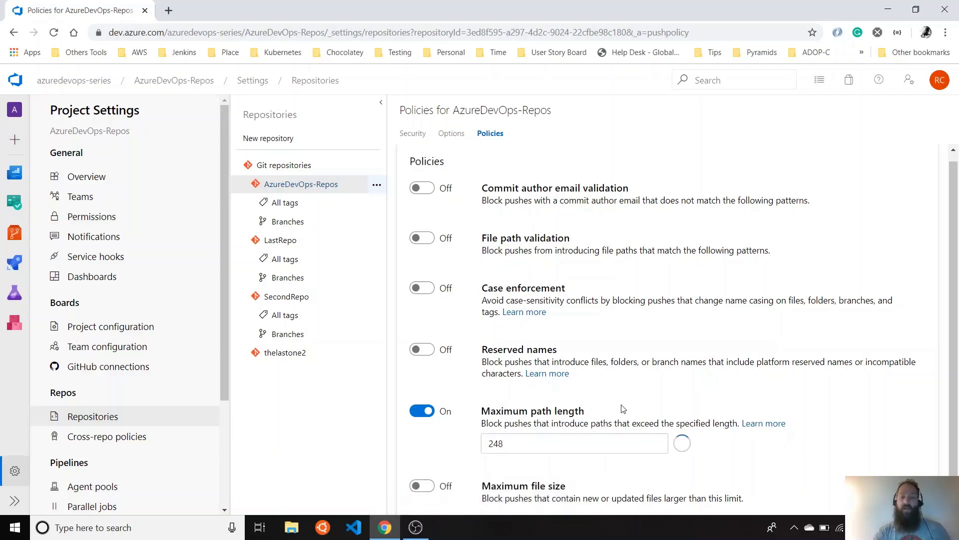
Turn off the Maximum path length policy for the AzureDevOps-Repos repository and briefly try the Maximum file size policy, leaving both disabled
left_click(426, 411)
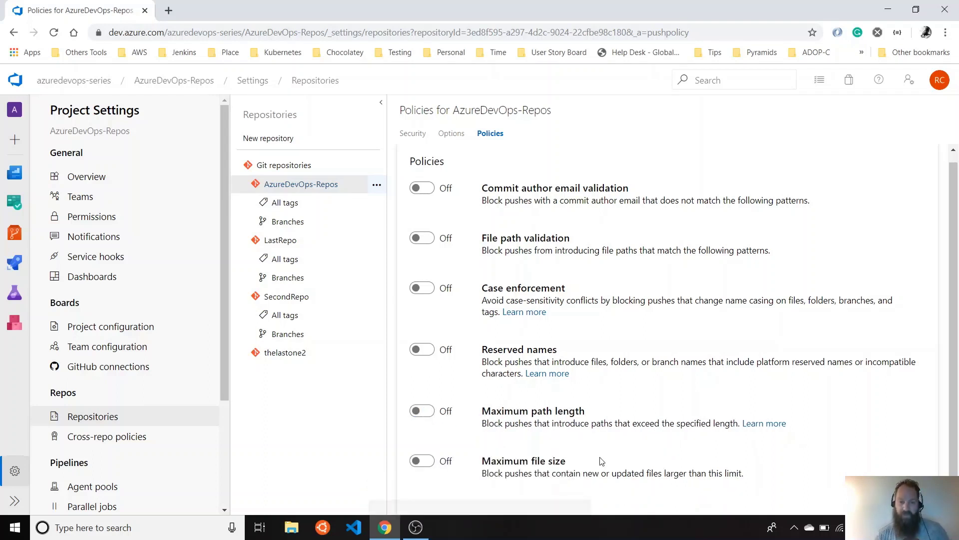
left_click(422, 461)
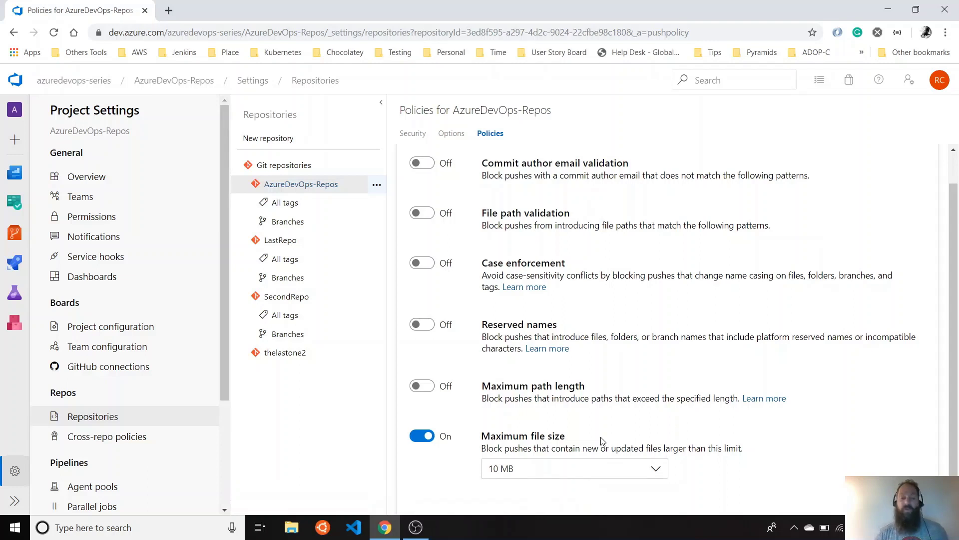
left_click(423, 438)
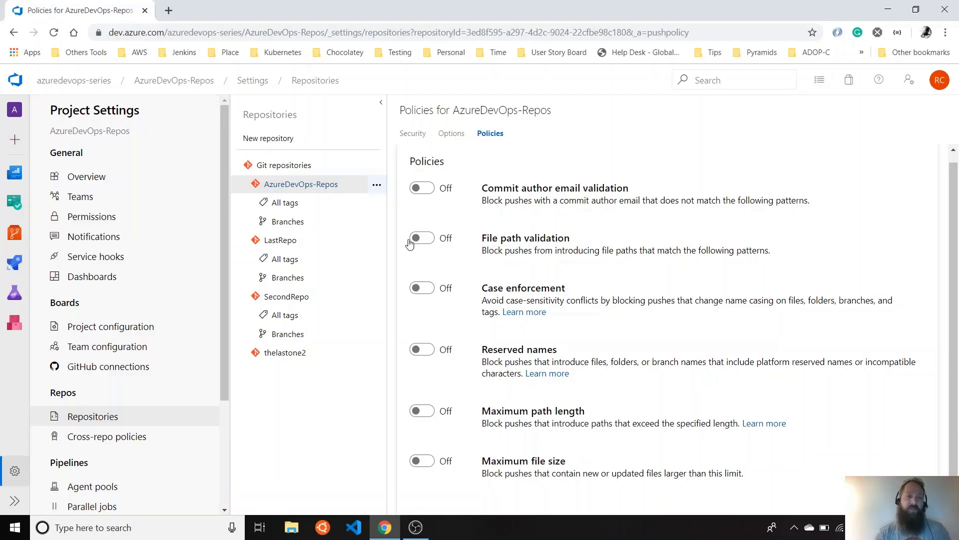
Review the security permissions, options and policies of the AzureDevOps-Repos repository once more
left_click(420, 136)
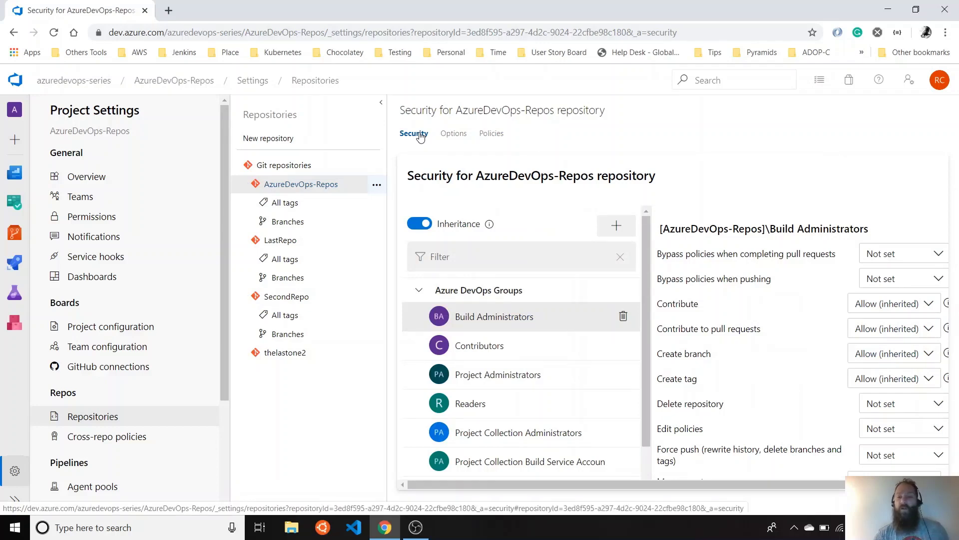
left_click(454, 135)
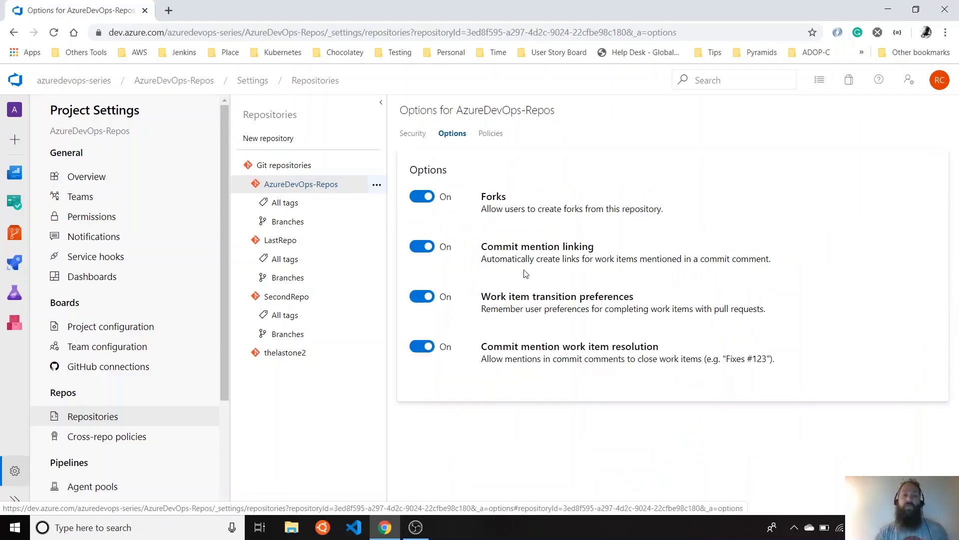
left_click(493, 135)
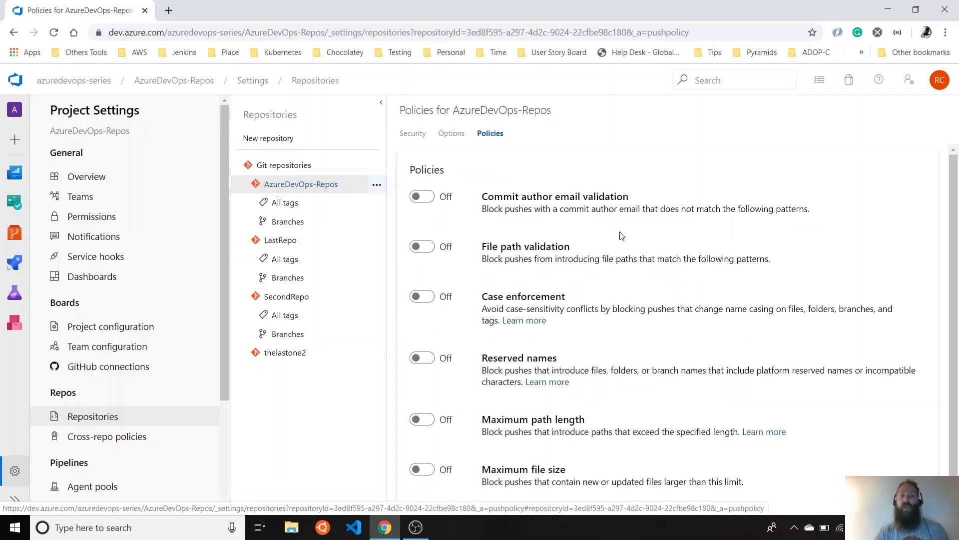
scroll(606, 323, "down", 1)
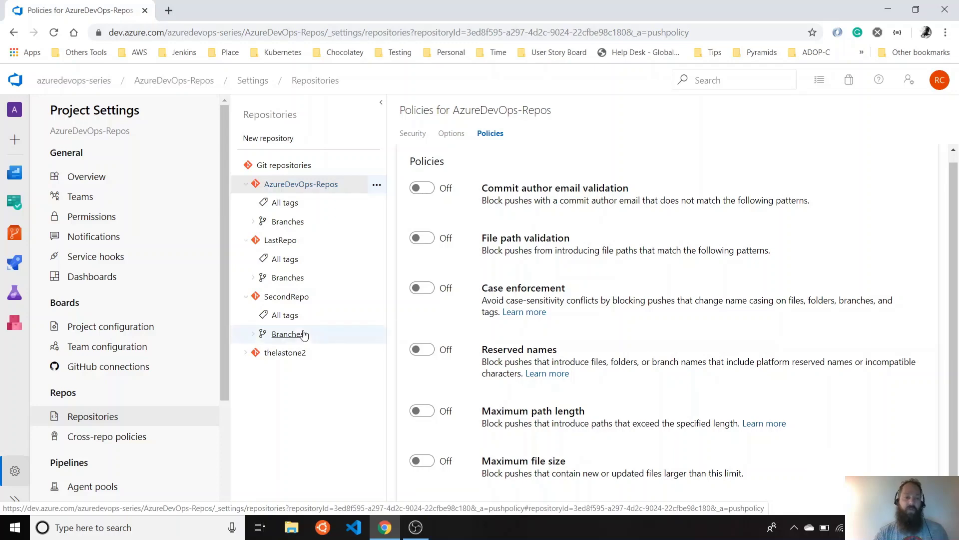
Add a cross-repo branch protection for current and future branches matching the pattern features/*
left_click(150, 437)
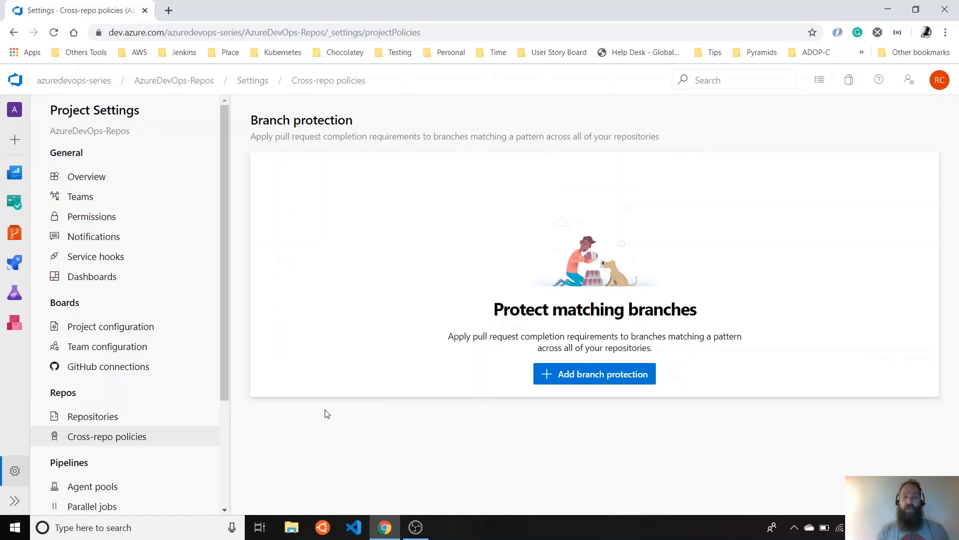
left_click(622, 376)
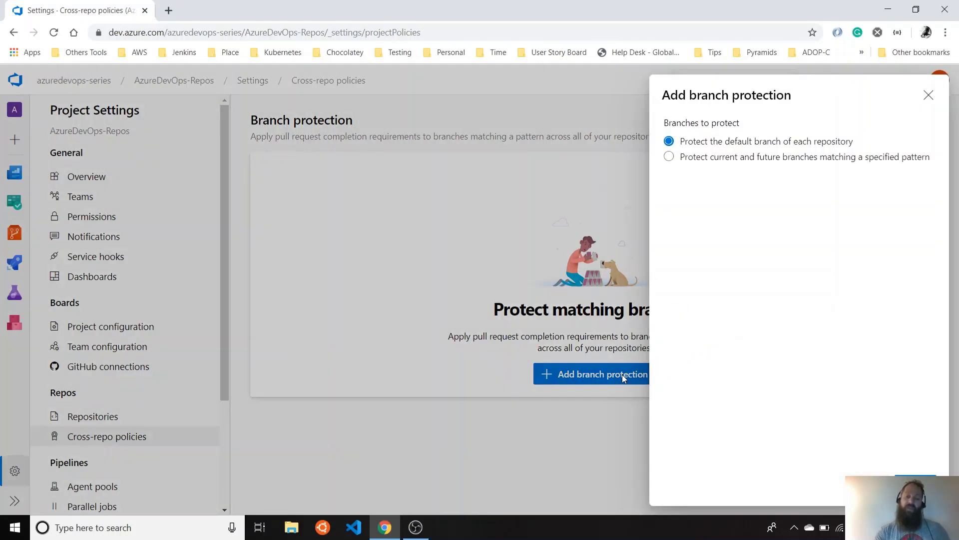
left_click(711, 166)
left_click(722, 176)
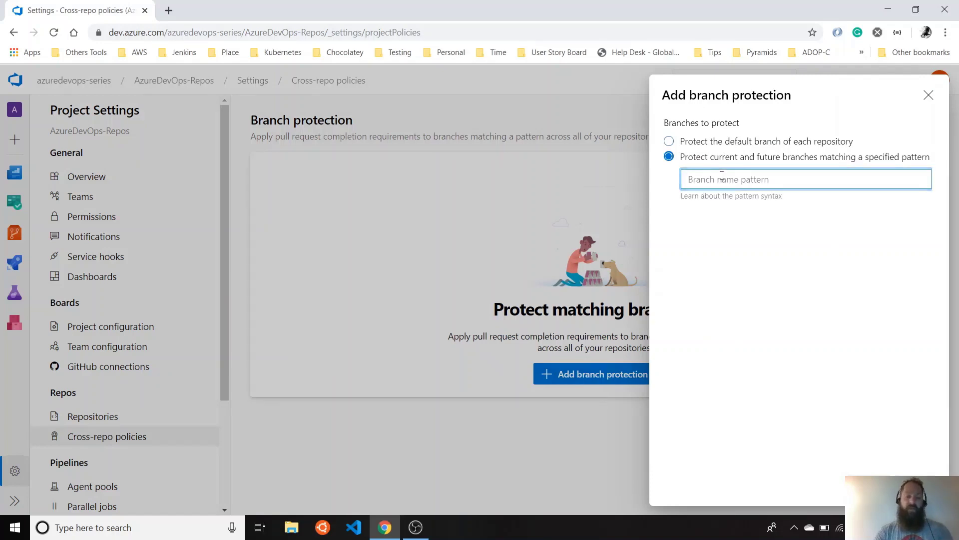
type("features/")
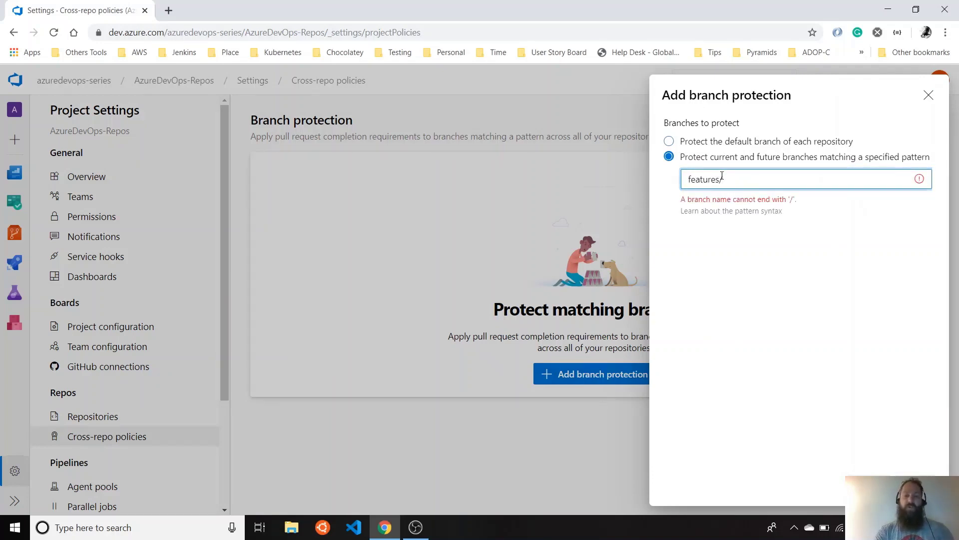
type("*")
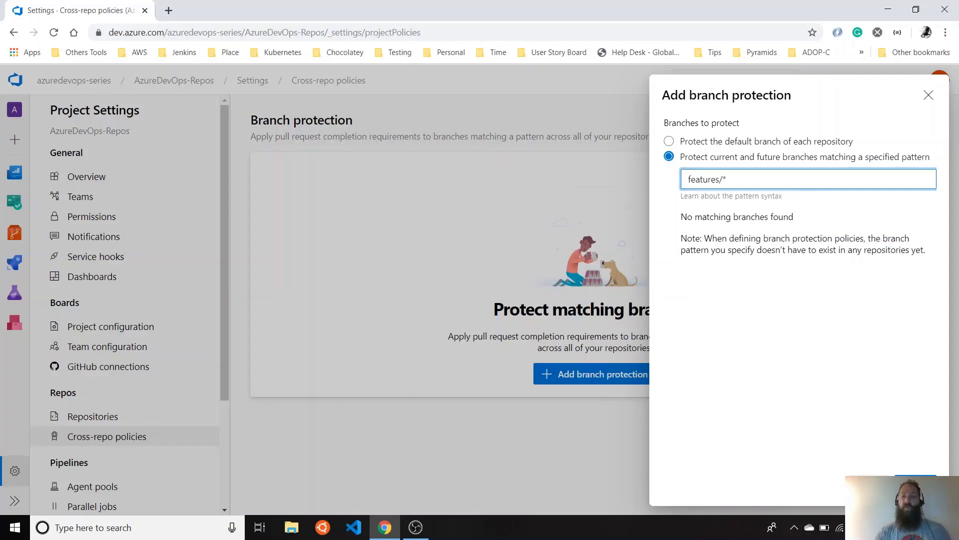
key("Return")
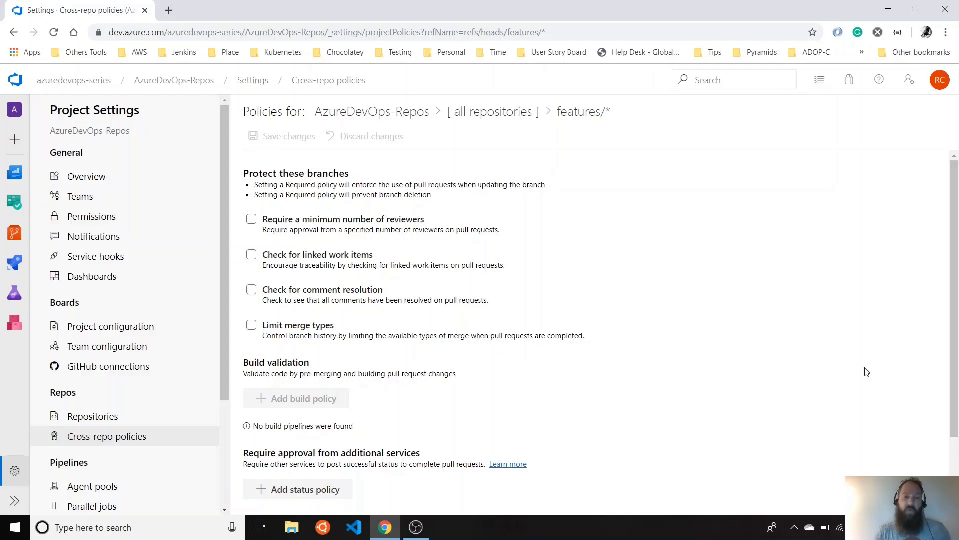
Try requiring a minimum number of reviewers for the features/* branches
scroll(867, 373, "down", 1)
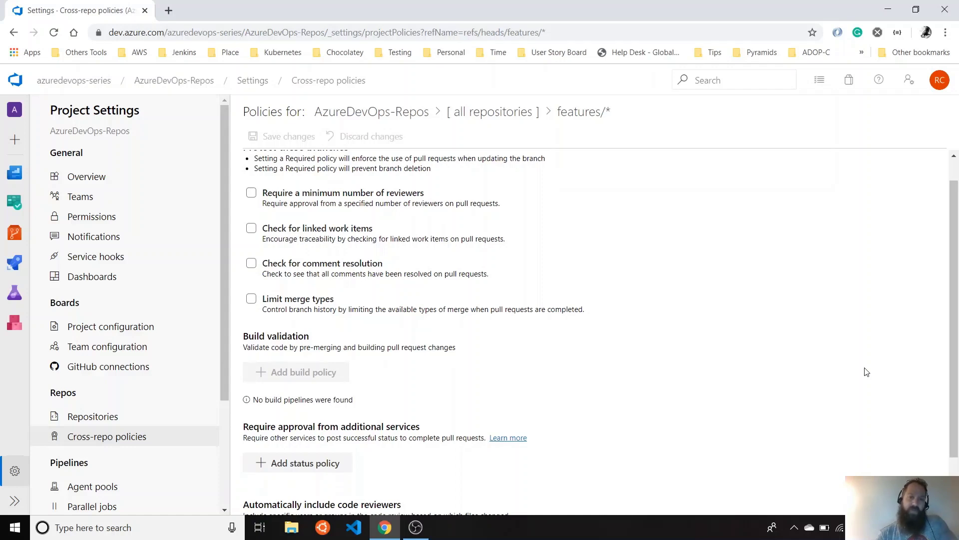
left_click(251, 194)
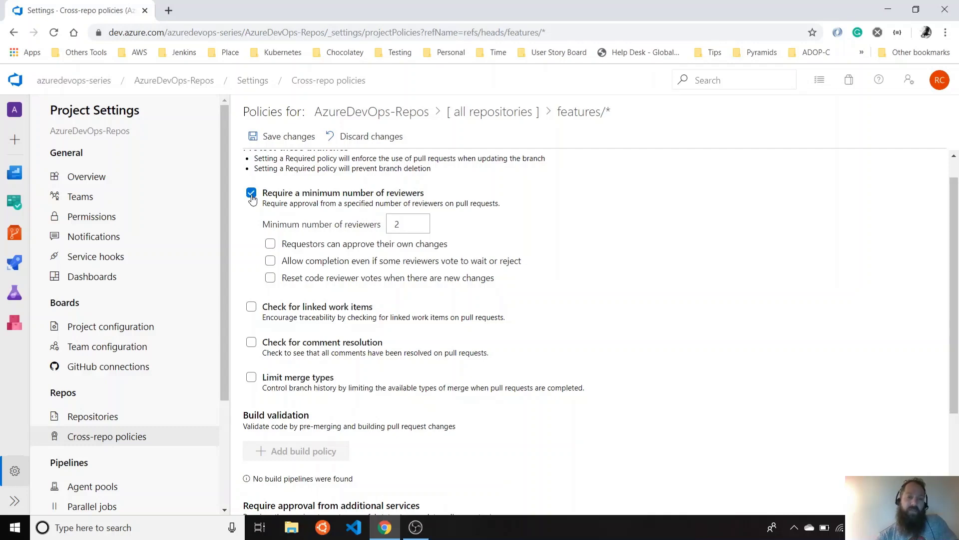
left_click(251, 193)
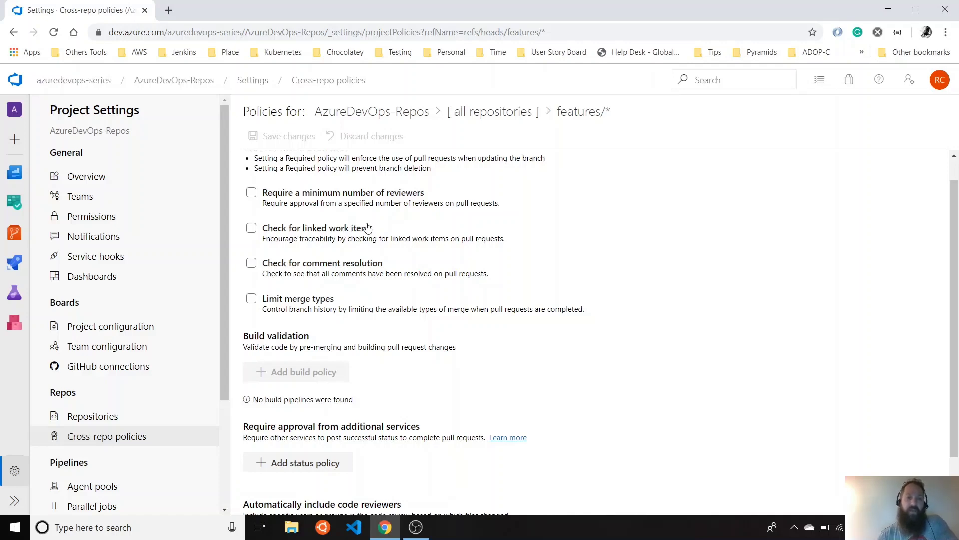
Enable Limit merge types for the features/* branches, keeping all four merge types allowed
left_click(253, 299)
scroll(502, 289, "down", 3)
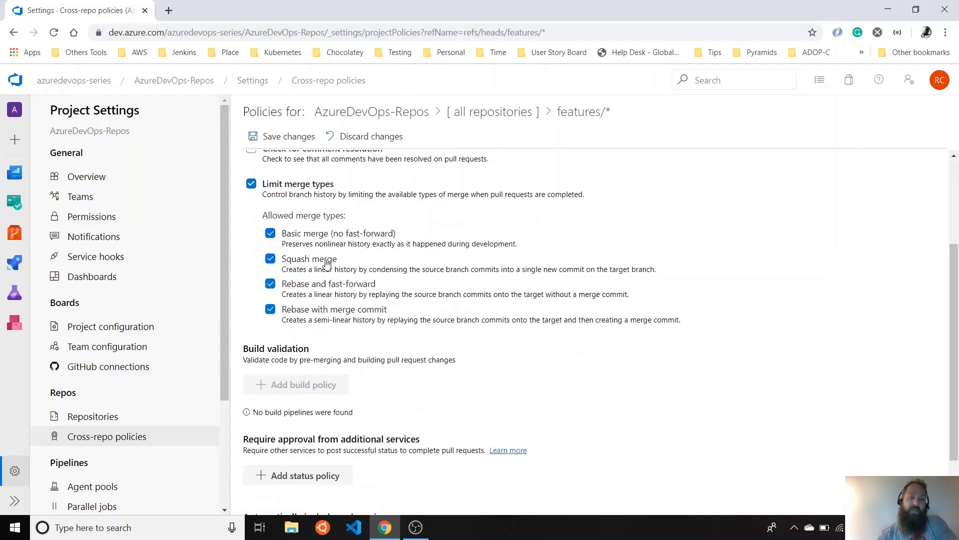
left_click(270, 285)
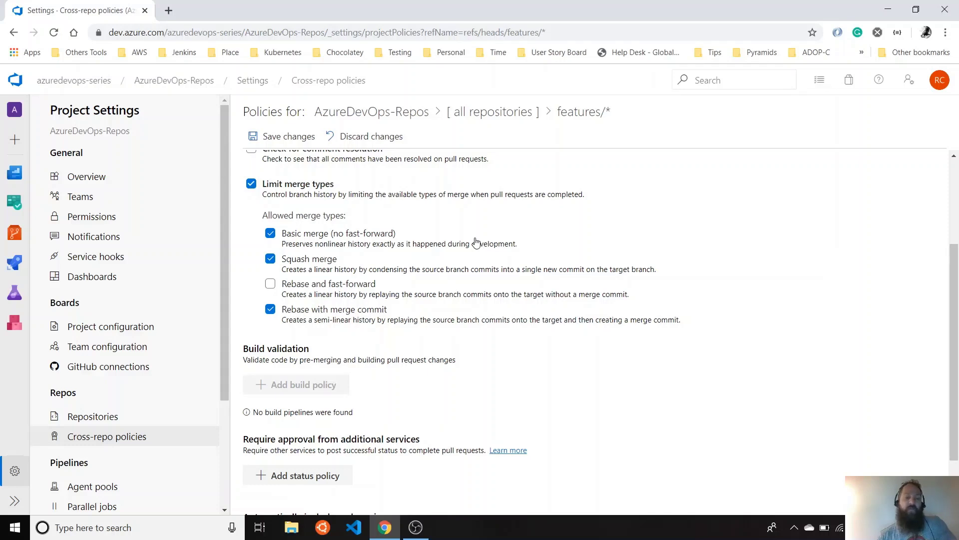
left_click(271, 284)
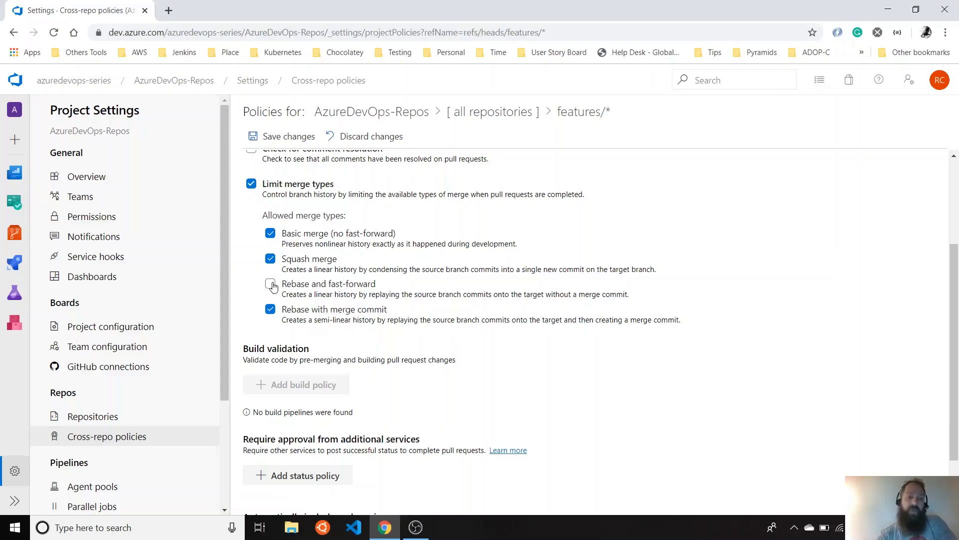
scroll(378, 270, "down", 2)
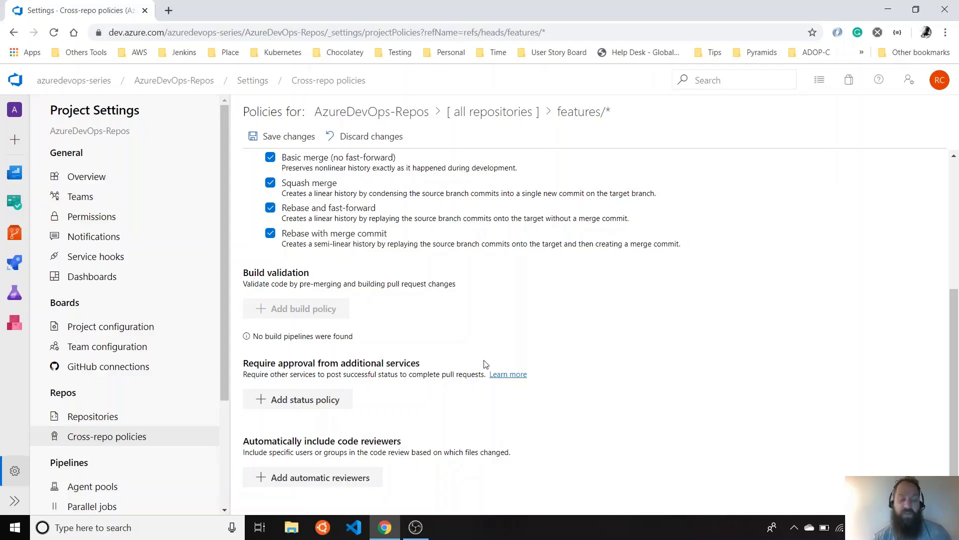
Examine the Microsoft documentation on creating a pull request status server with Node.js for approval from additional services, and return to the branch policies
left_click(514, 375)
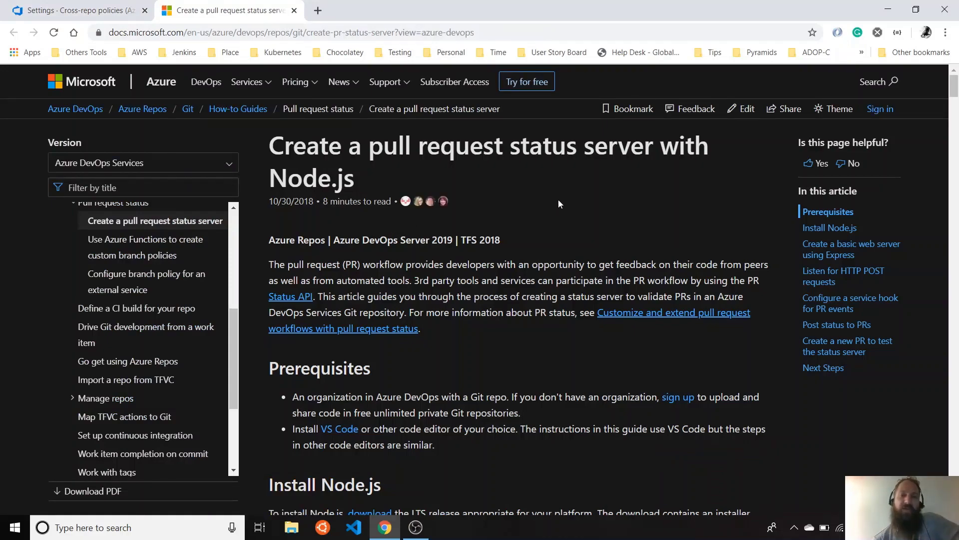
scroll(530, 274, "down", 17)
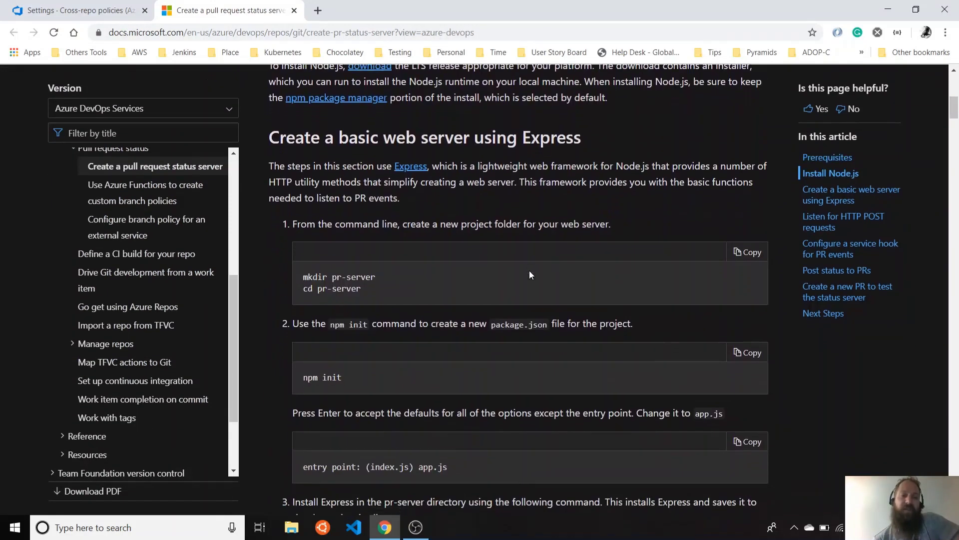
scroll(530, 271, "down", 9)
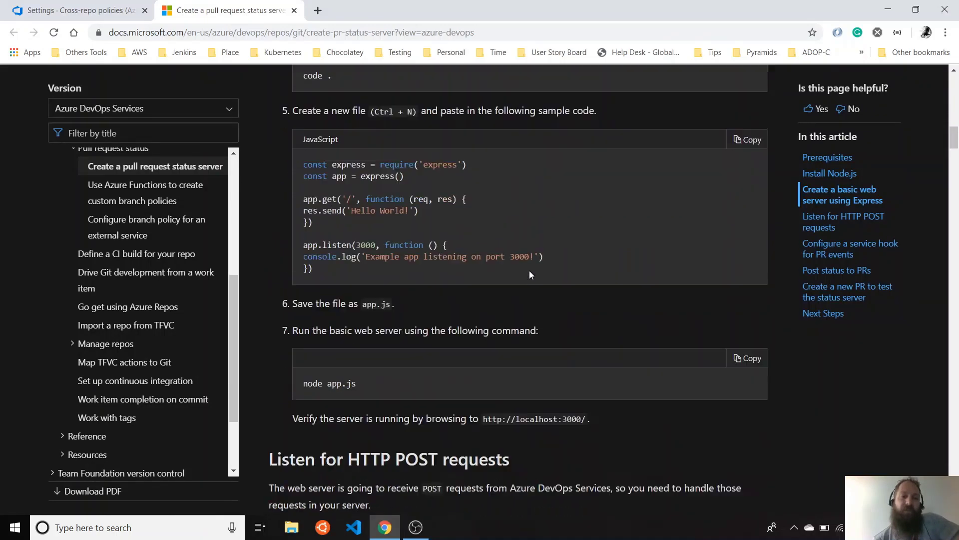
scroll(529, 271, "up", 1)
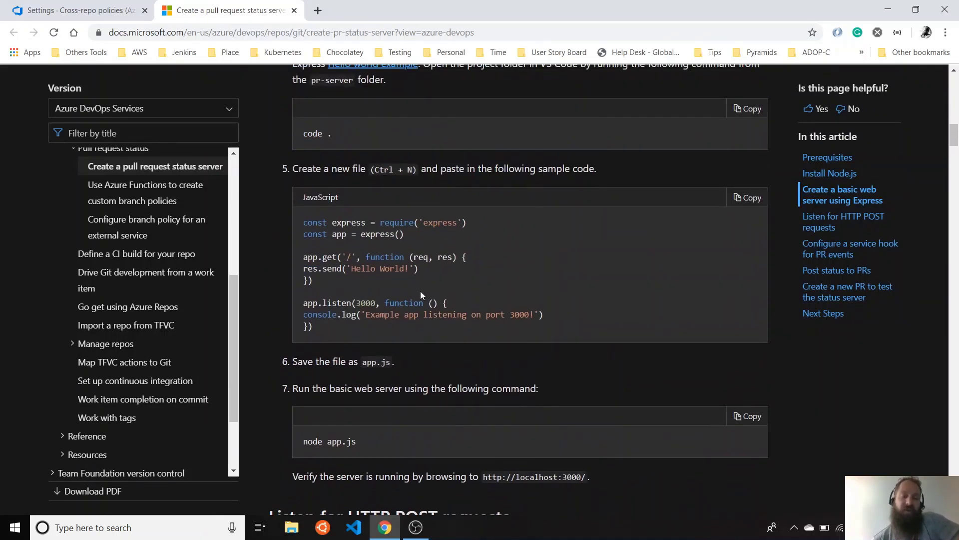
scroll(421, 291, "down", 18)
scroll(421, 291, "up", 9)
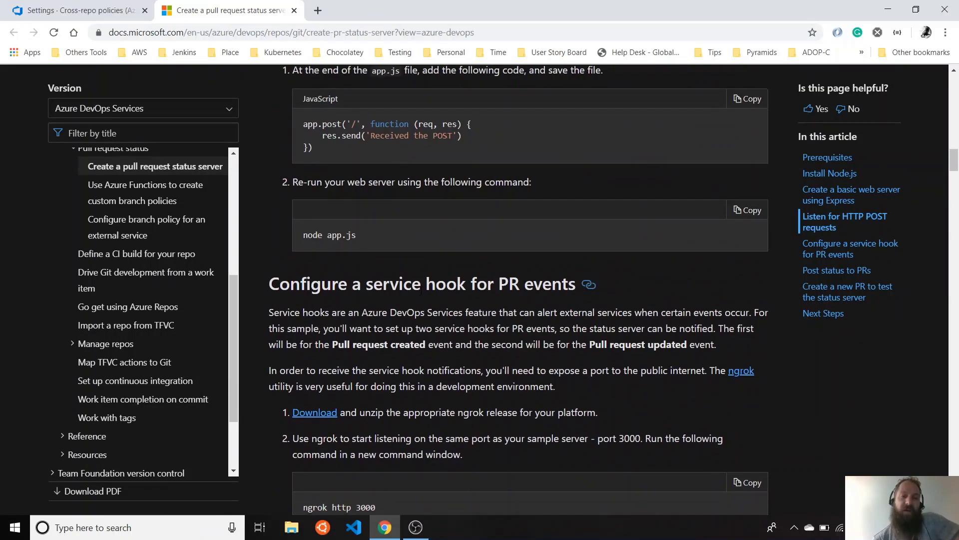
scroll(421, 291, "down", 20)
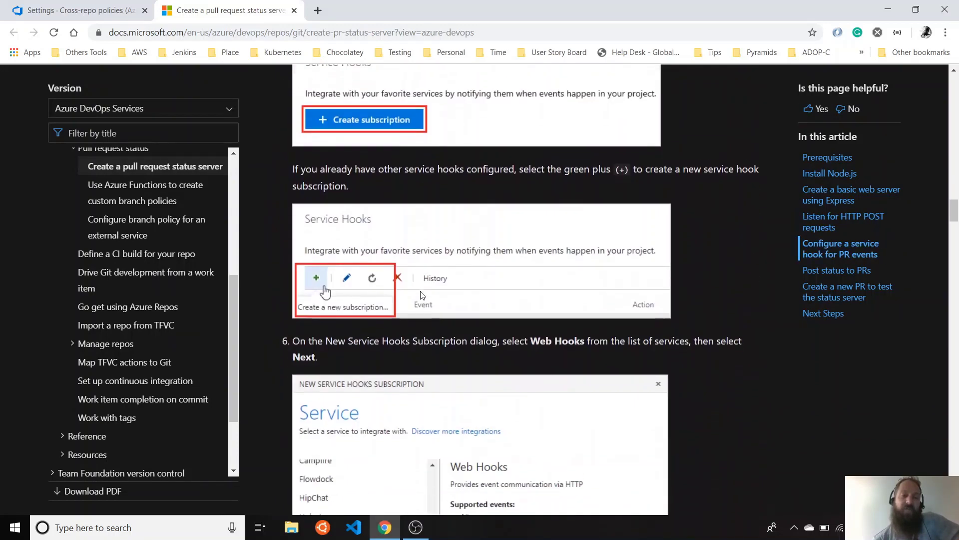
scroll(421, 295, "down", 15)
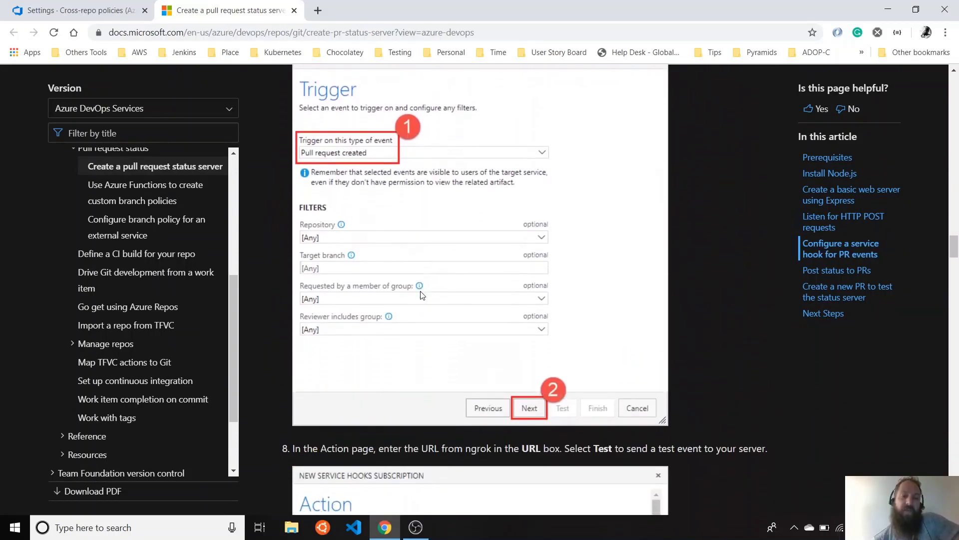
scroll(420, 294, "down", 16)
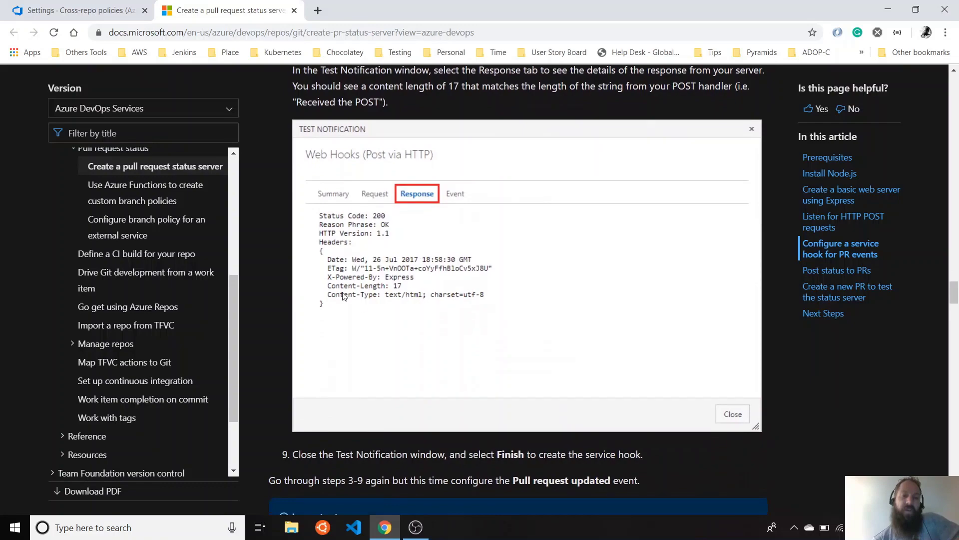
scroll(375, 277, "down", 9)
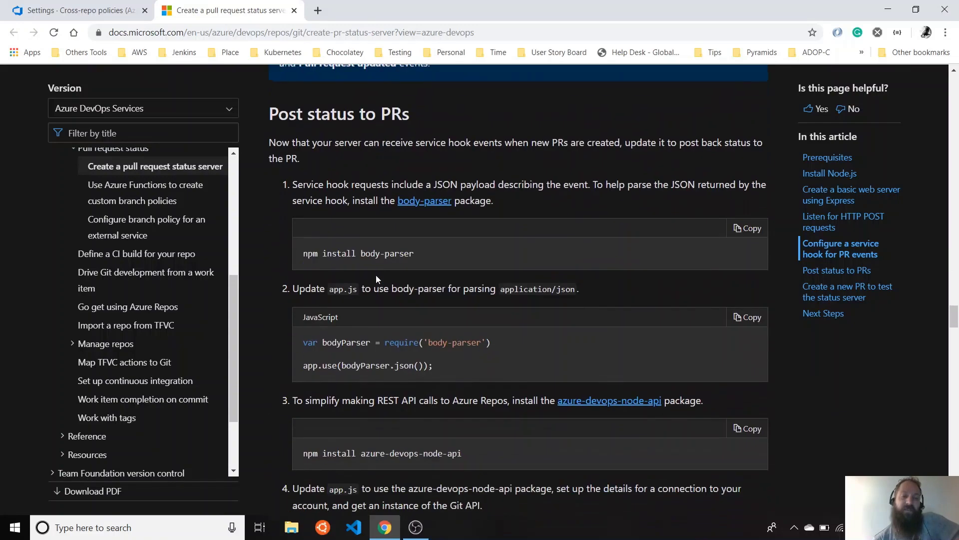
scroll(376, 278, "down", 11)
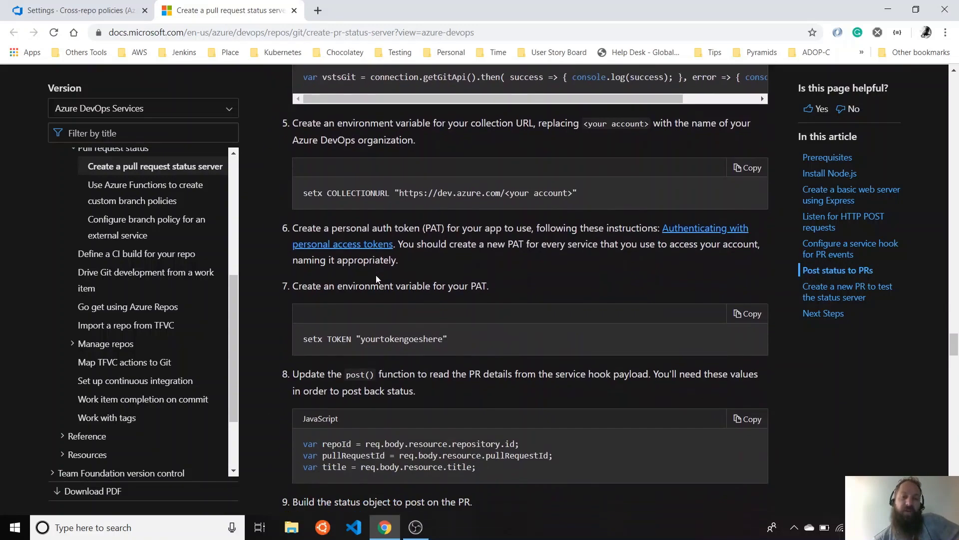
scroll(376, 278, "down", 12)
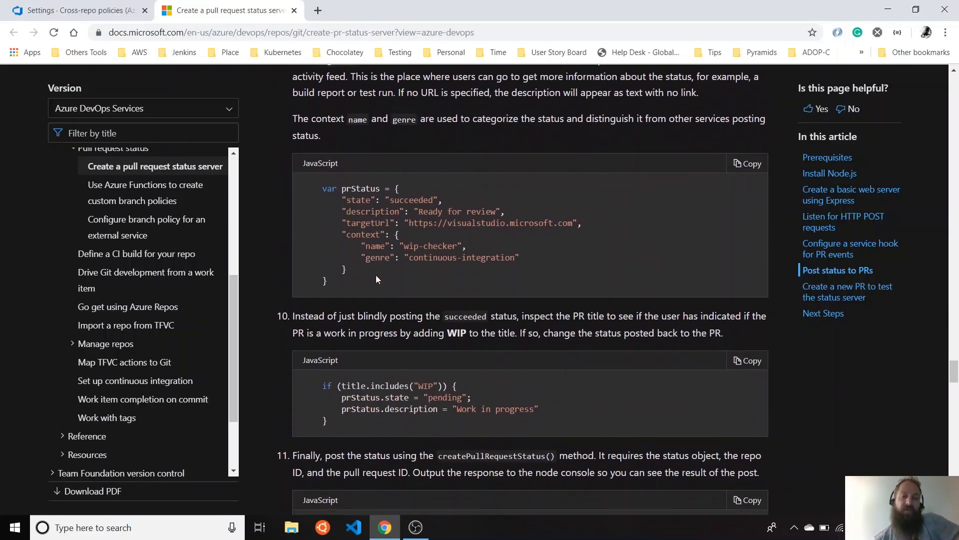
left_click(295, 10)
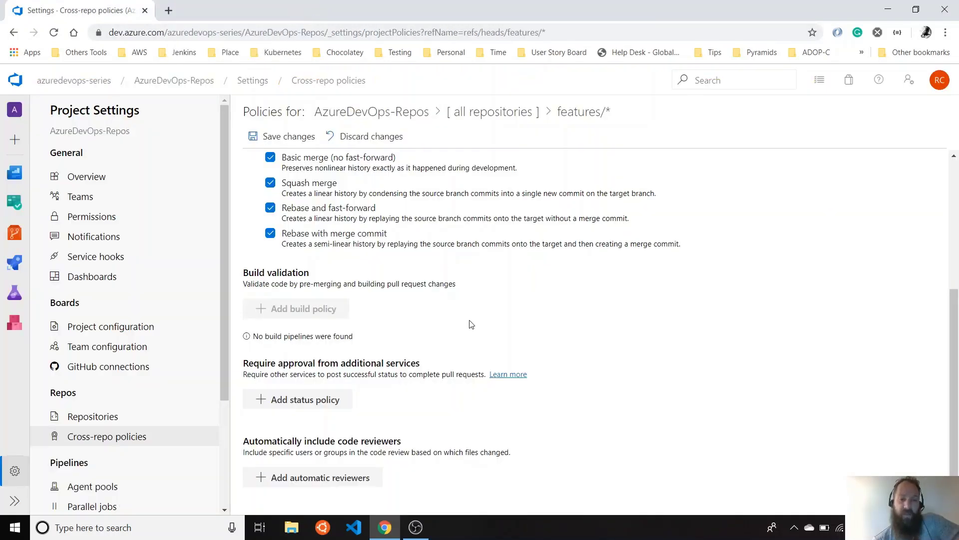
Try the policy requirement and requestor self-approval settings for automatically included reviewers, and leave without adding any reviewer
left_click(381, 470)
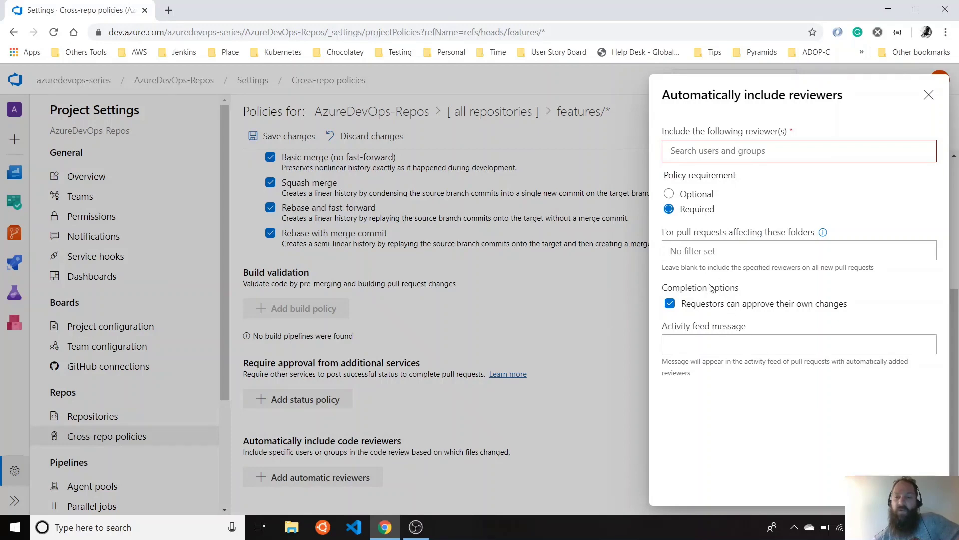
left_click(699, 195)
left_click(698, 208)
left_click(746, 309)
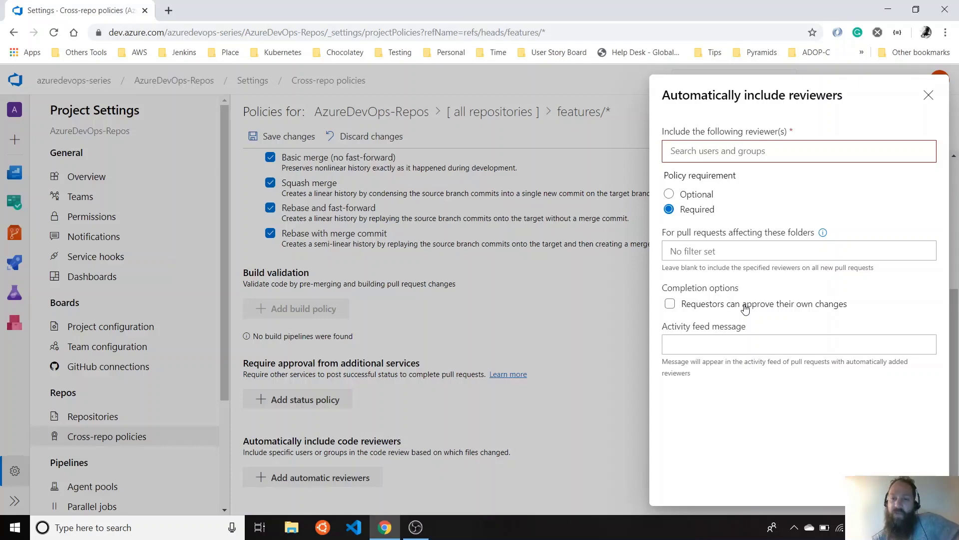
left_click(746, 308)
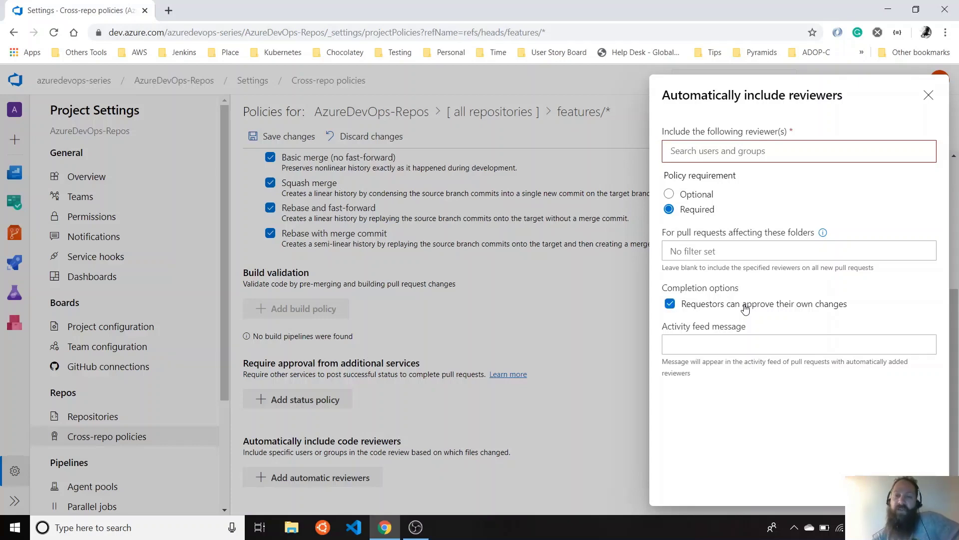
left_click(928, 95)
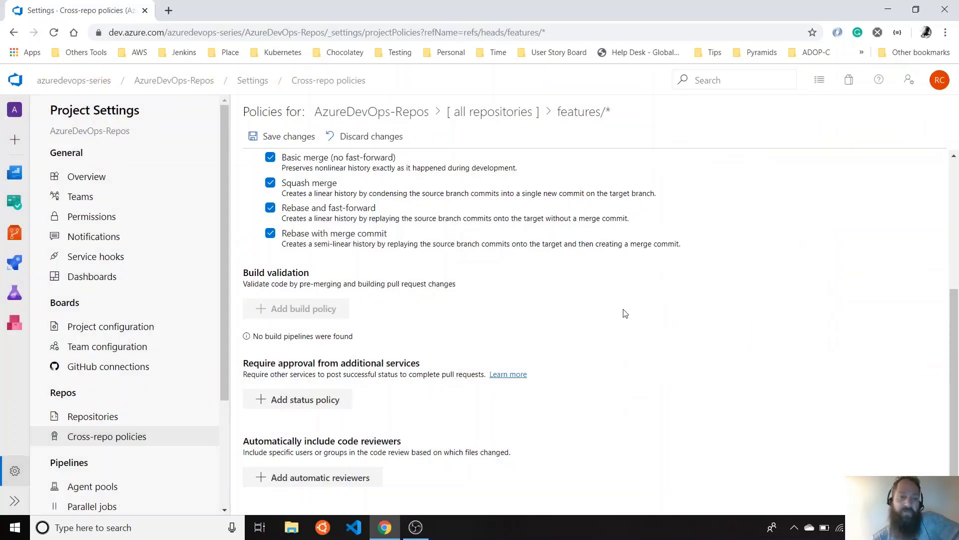
scroll(537, 310, "up", 4)
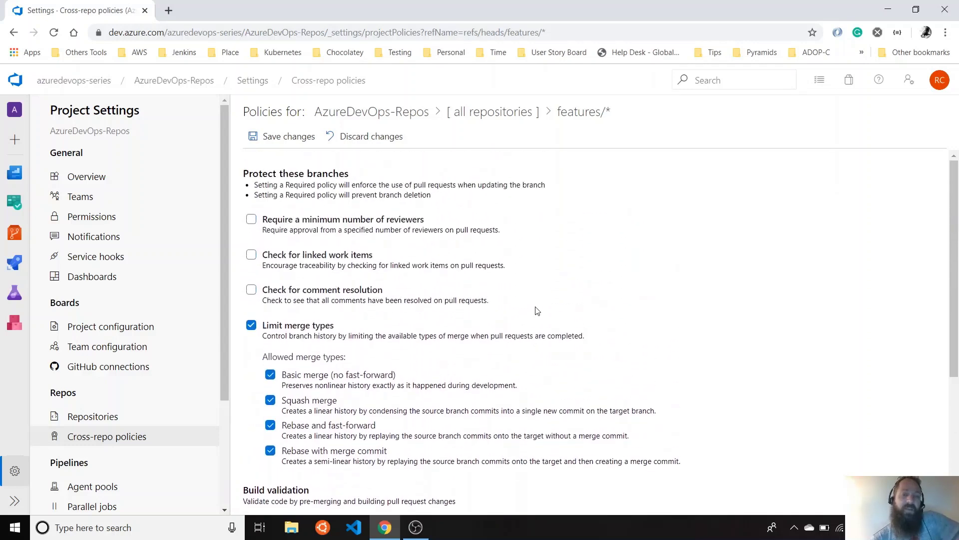
scroll(537, 311, "down", 4)
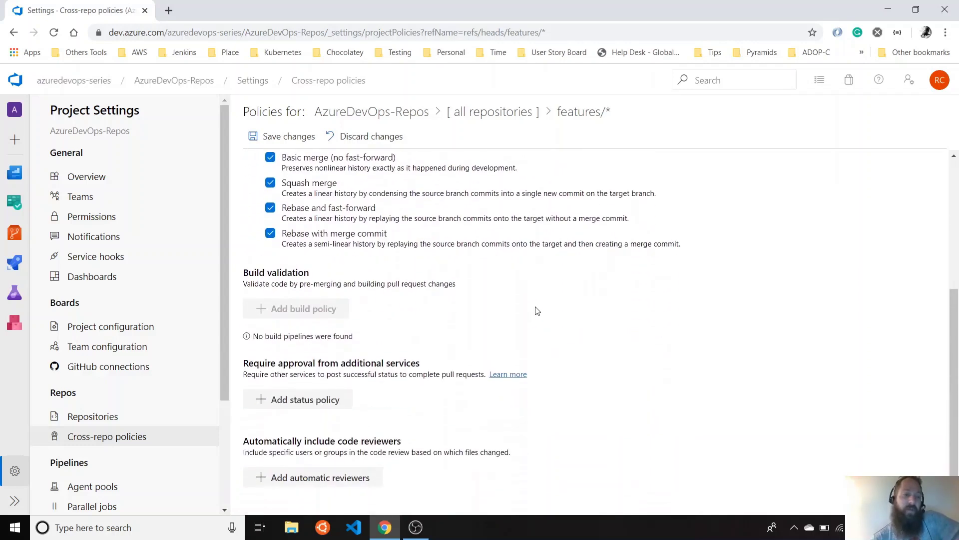